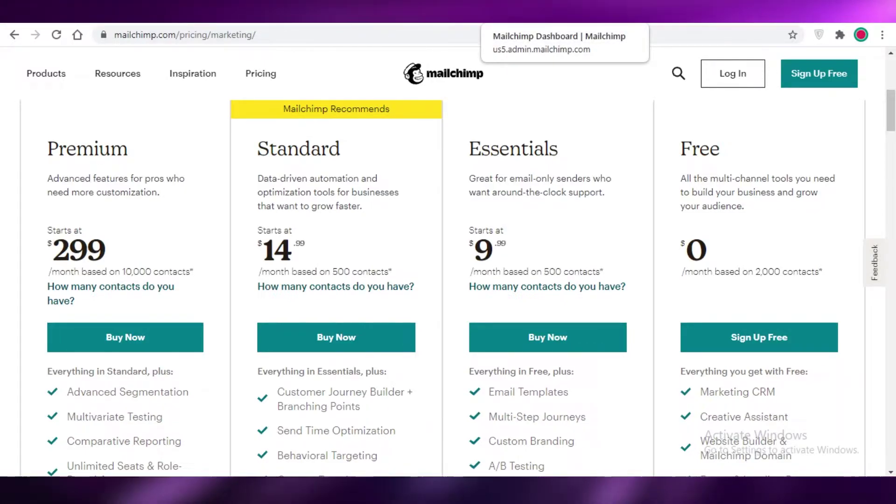
Step: Examine the prices, contact limits and features of Mailchimp's Premium, Standard, Essentials and Free marketing plans
scroll(689, 230, up, 3)
scroll(689, 230, down, 3)
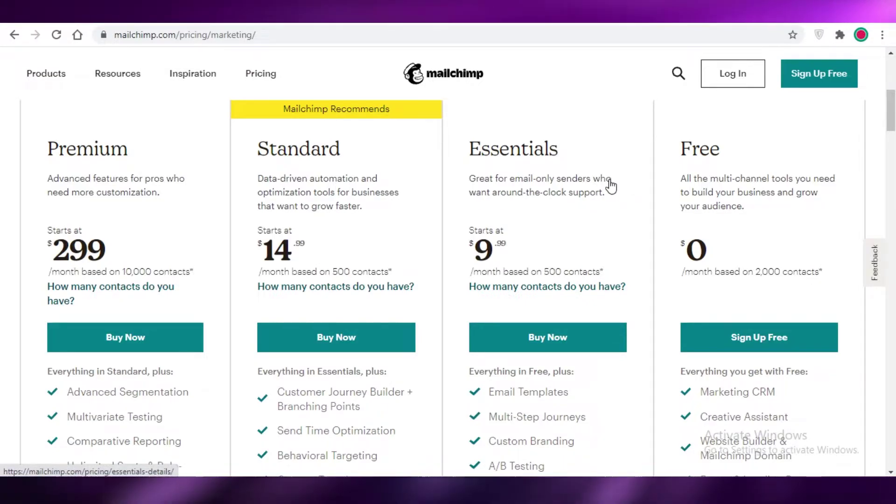
scroll(609, 184, up, 4)
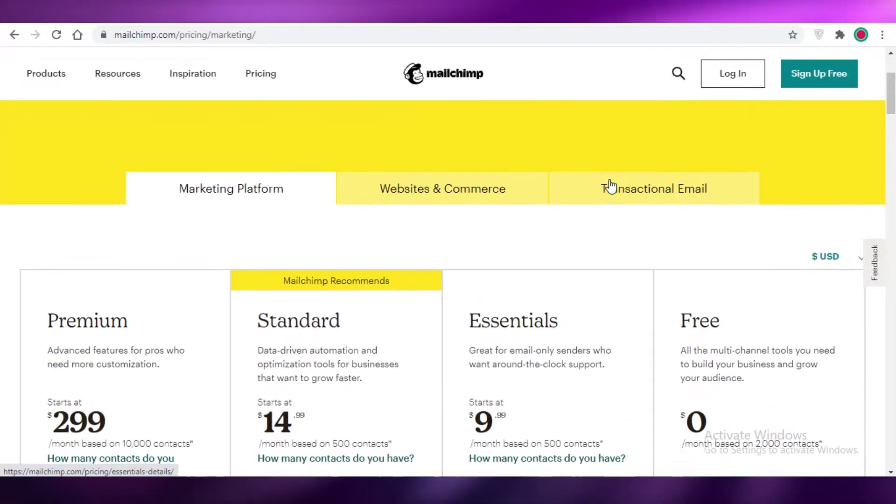
scroll(609, 184, down, 4)
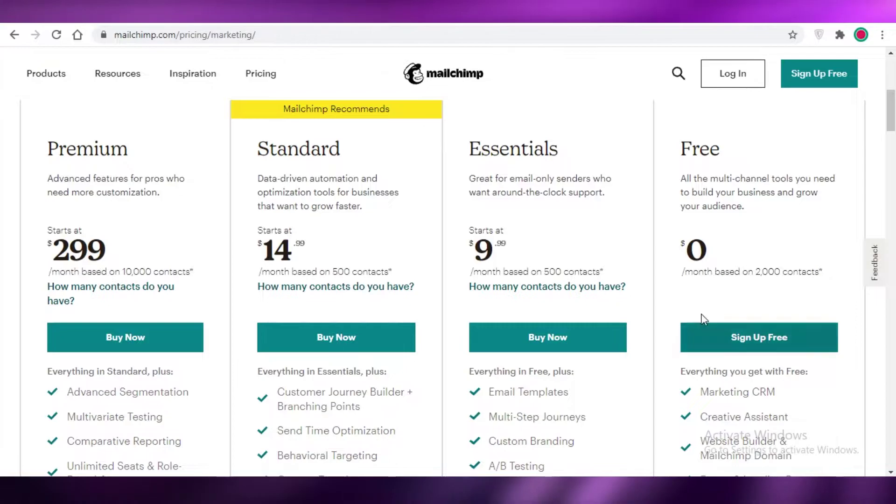
scroll(844, 248, down, 3)
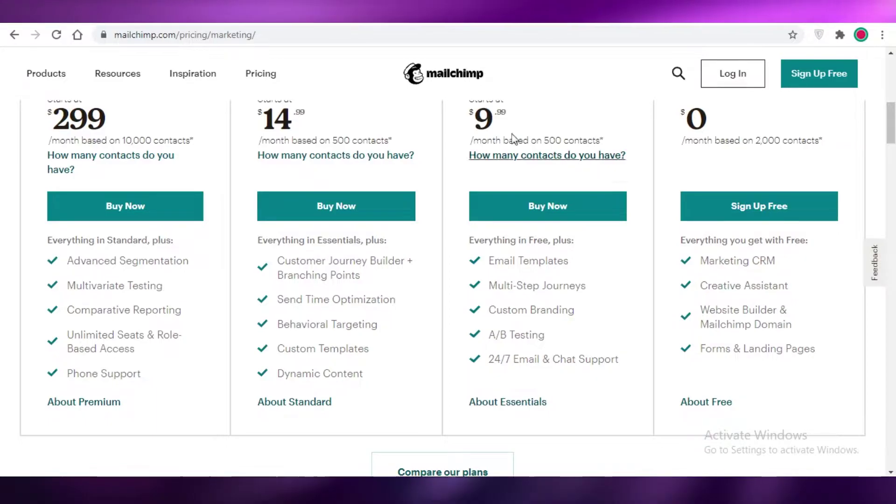
scroll(452, 124, up, 3)
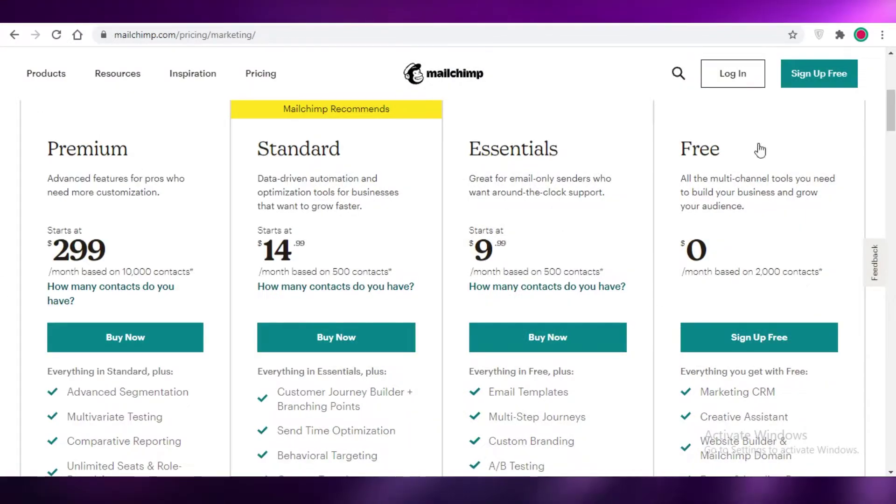
scroll(864, 314, down, 7)
scroll(799, 261, up, 8)
scroll(421, 207, down, 8)
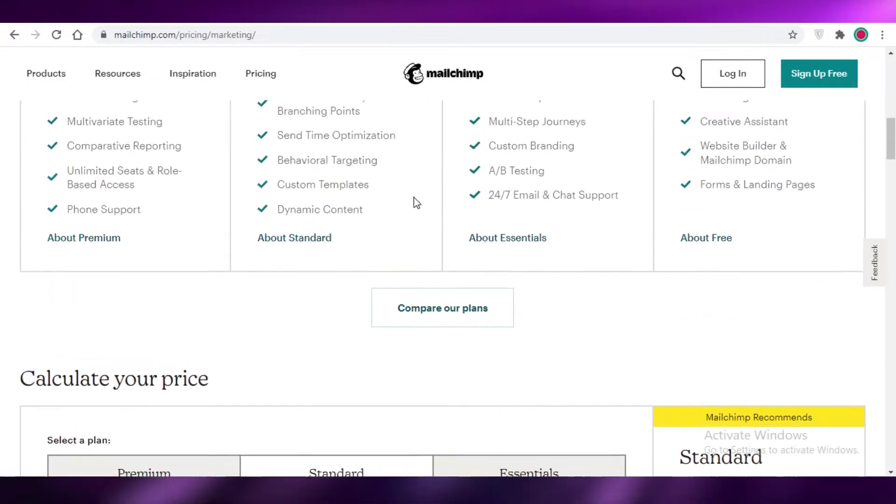
scroll(422, 207, up, 7)
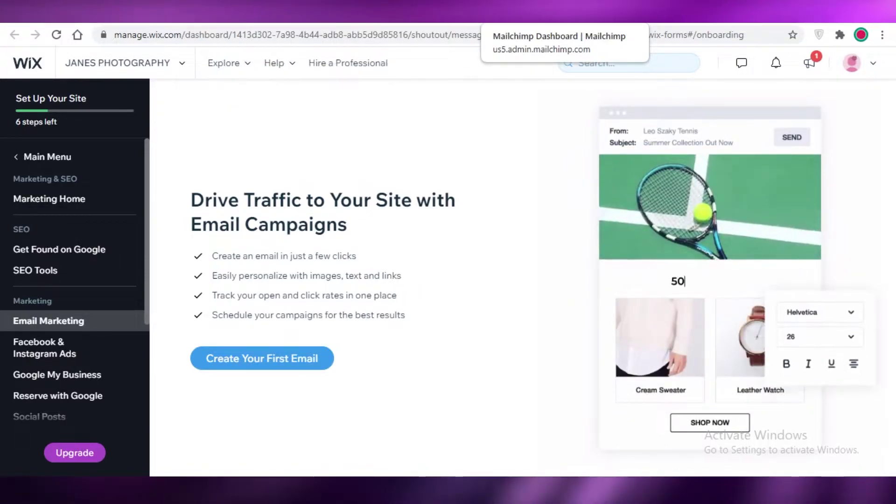
Step: Switch from the Wix Email Marketing page to Mailchimp's marketing pricing page and review what the Free plan includes
key(ctrl+Tab)
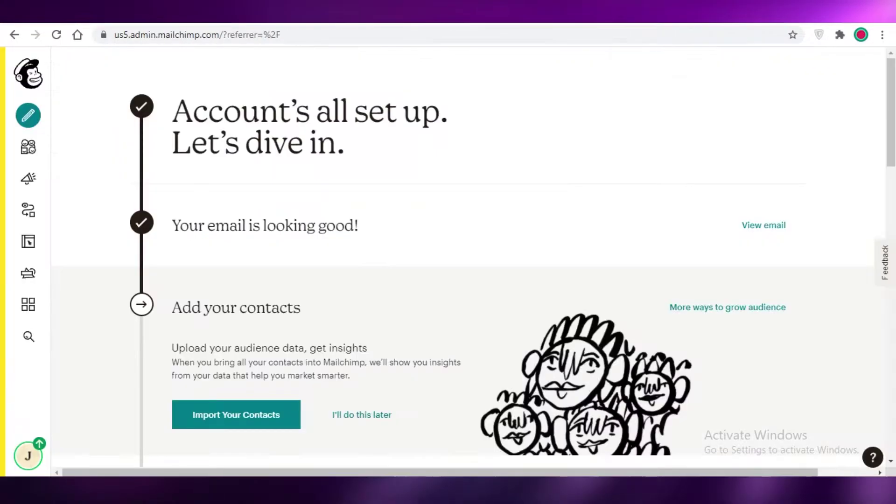
key(ctrl+Tab)
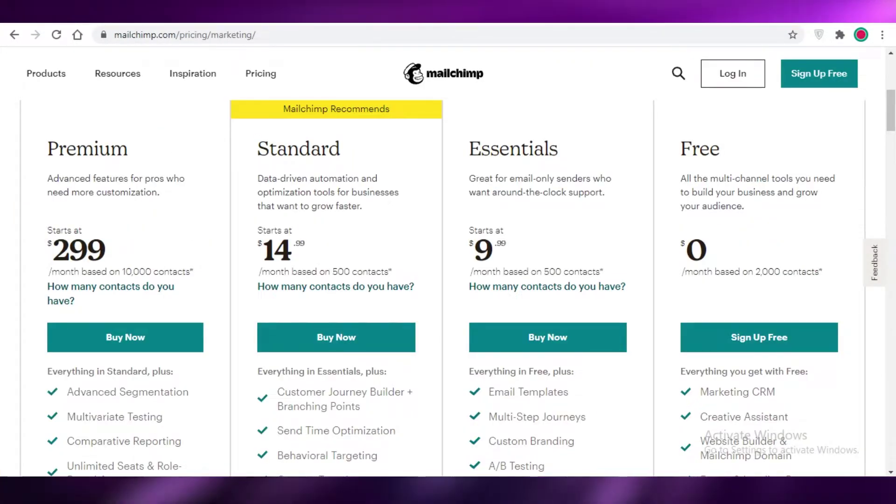
key(ctrl+Tab)
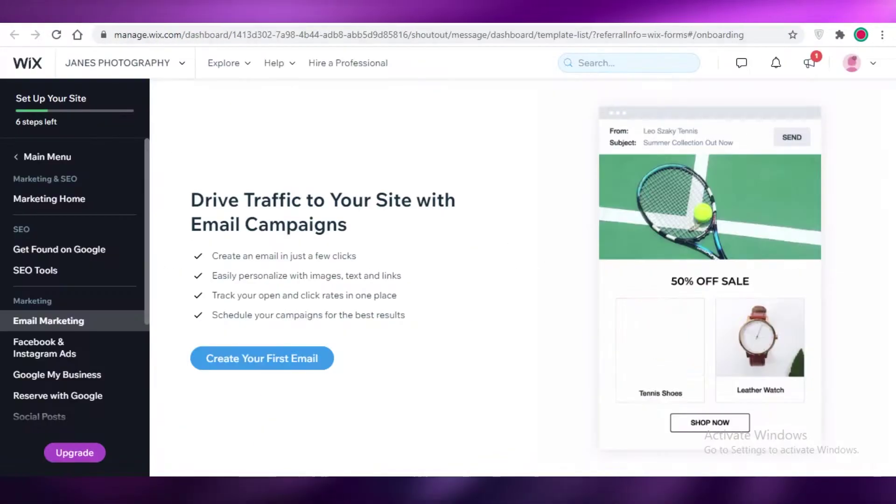
key(ctrl+shift+Tab)
scroll(736, 192, down, 1)
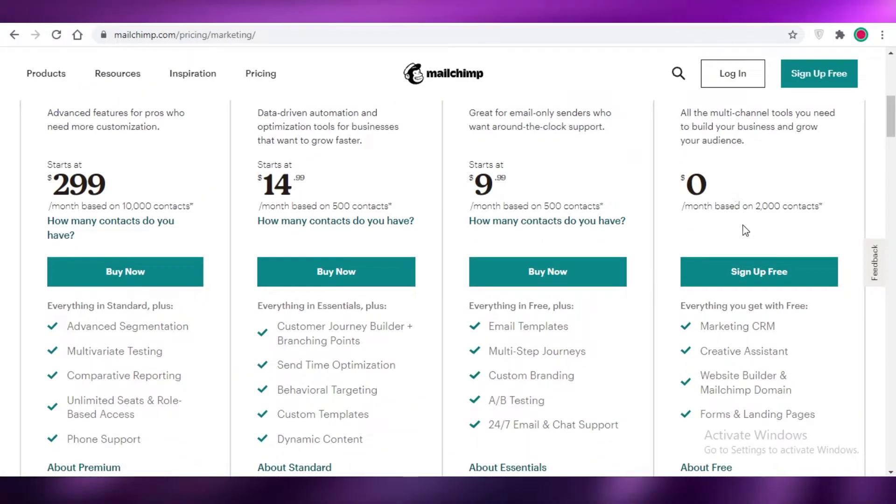
scroll(741, 209, up, 1)
scroll(743, 221, down, 2)
scroll(744, 221, down, 1)
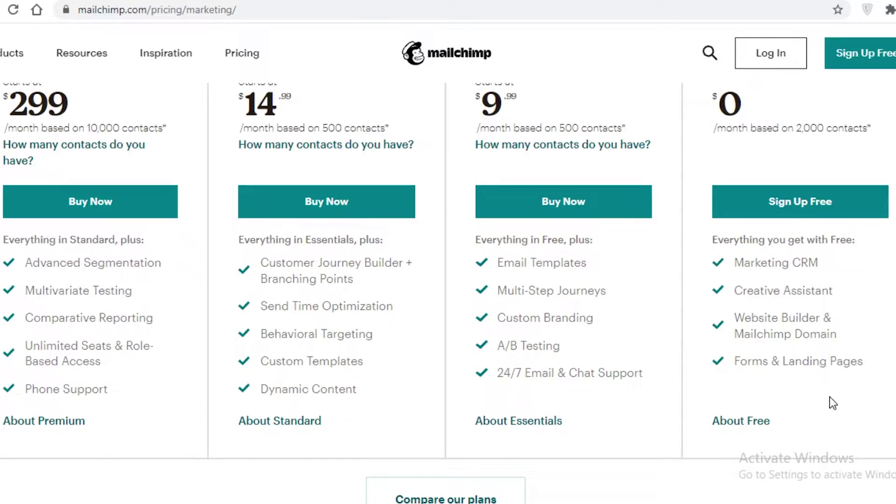
scroll(817, 379, up, 3)
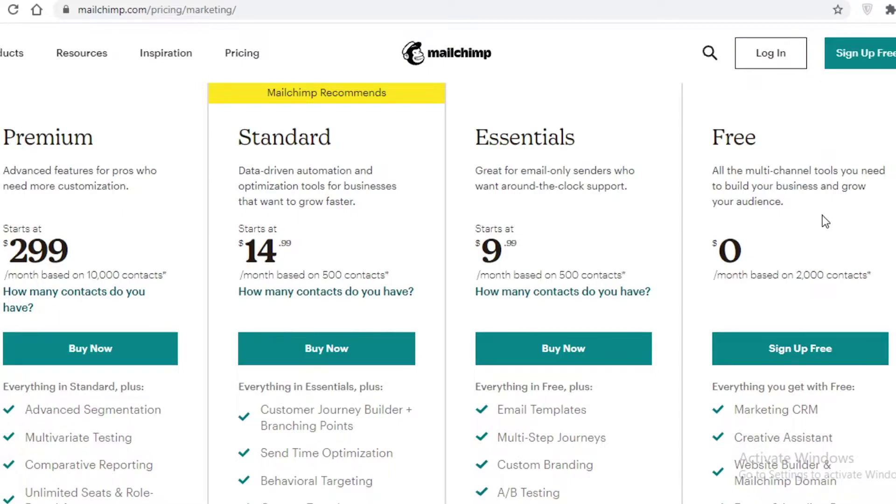
scroll(810, 236, up, 2)
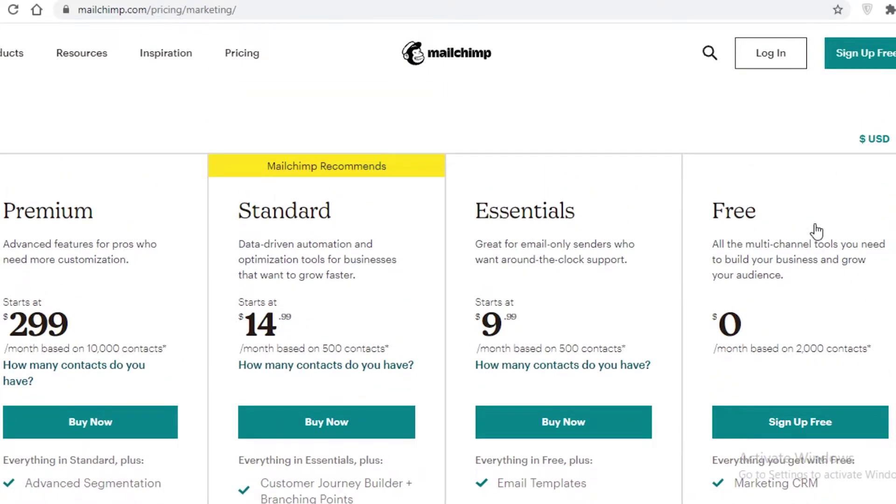
scroll(802, 217, down, 2)
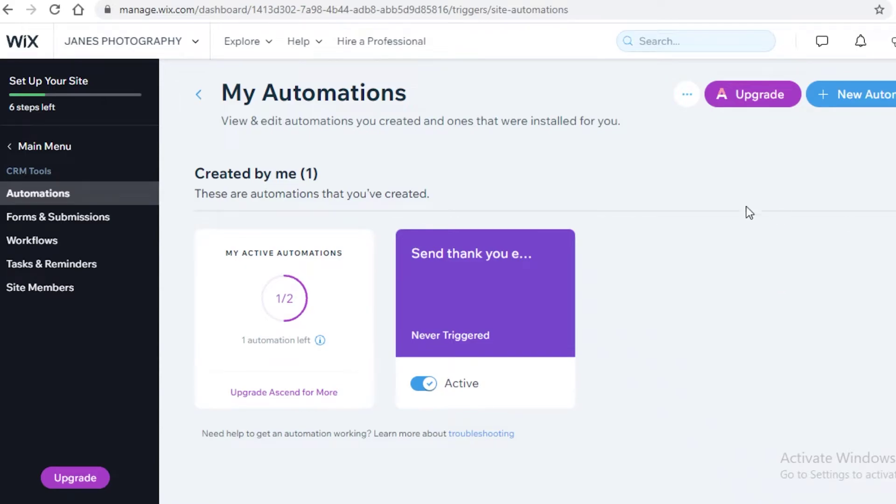
Step: Open the Ascend upgrade plans from the My Automations page in Wix
scroll(858, 224, down, 1)
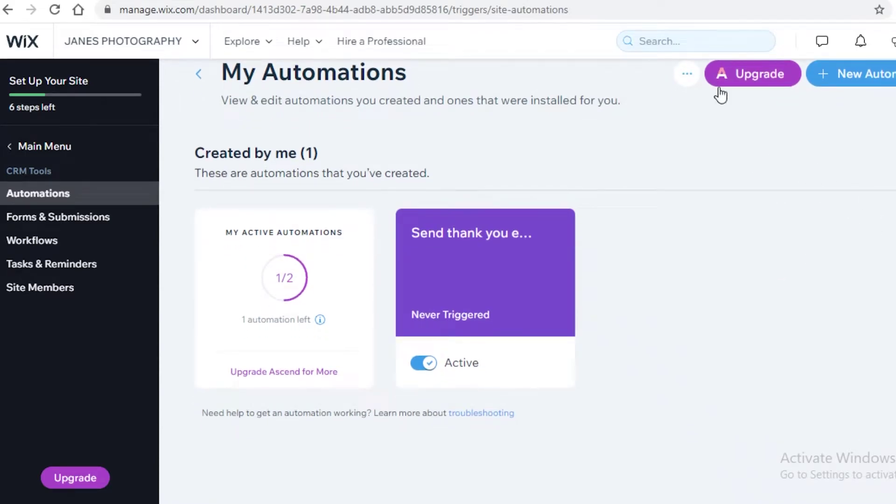
mouse_move(729, 79)
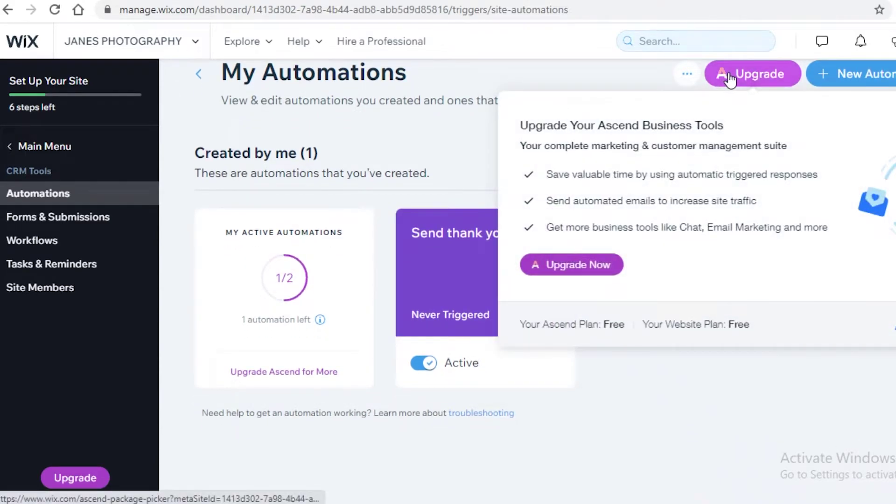
click(746, 75)
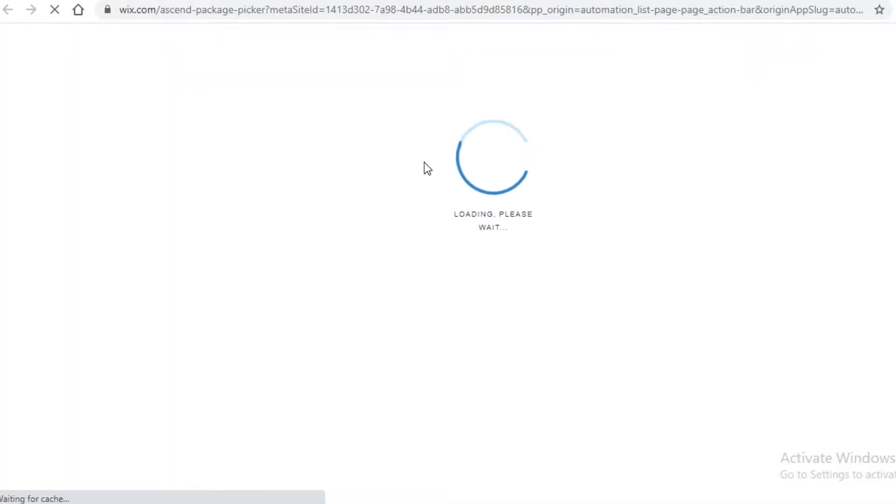
Step: Examine the prices and included features of the Unlimited, Professional, Basic and Limited Ascend plans
scroll(711, 174, down, 4)
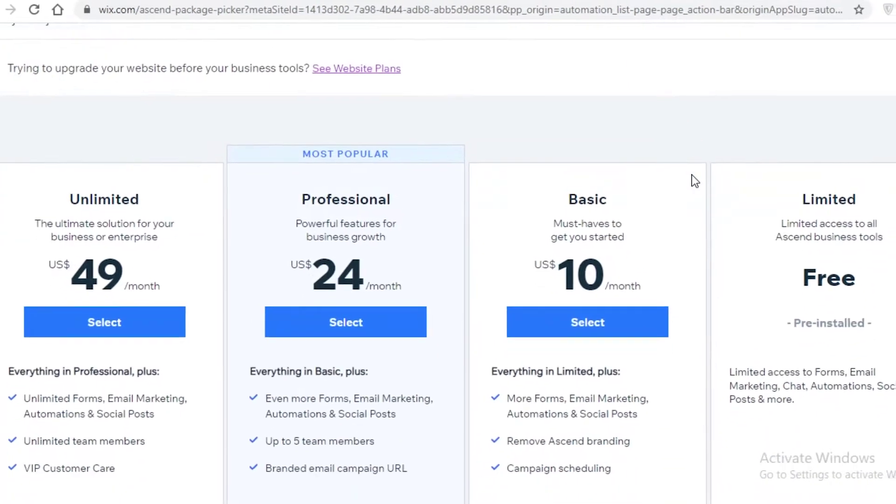
scroll(690, 178, down, 3)
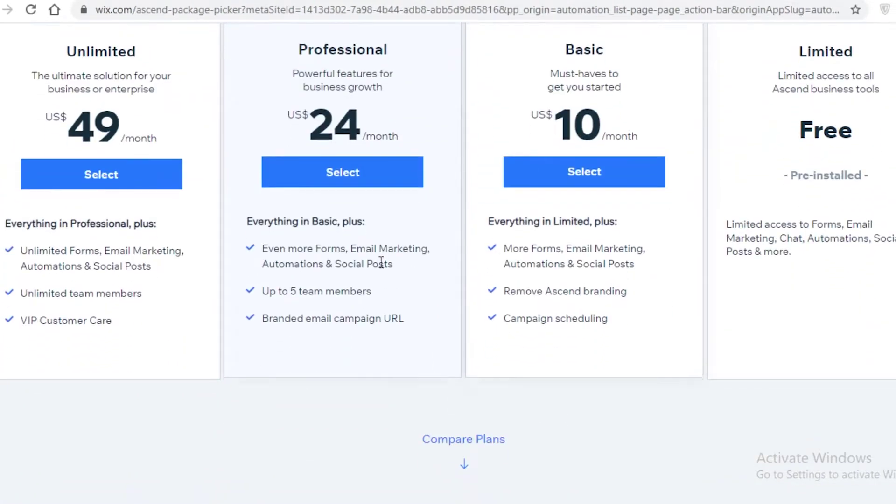
scroll(793, 261, up, 2)
scroll(818, 303, down, 2)
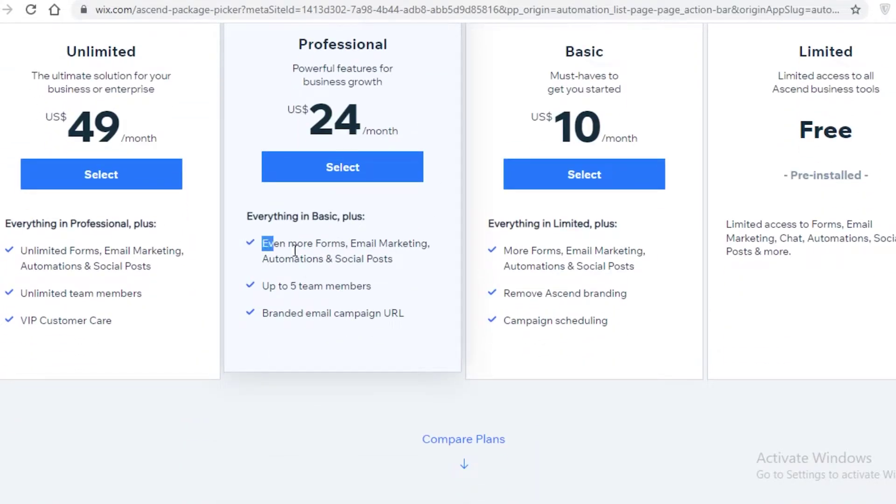
drag(294, 250, 374, 254)
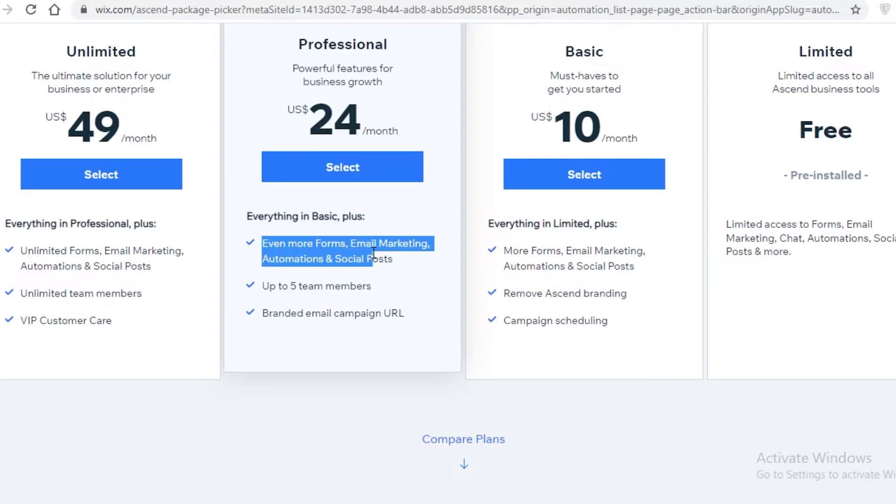
scroll(156, 220, up, 3)
click(147, 208)
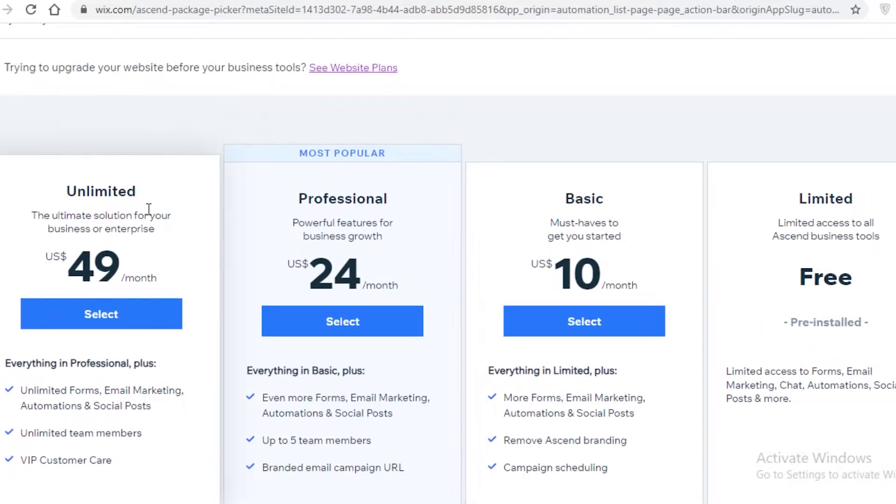
scroll(158, 284, down, 6)
scroll(158, 289, up, 3)
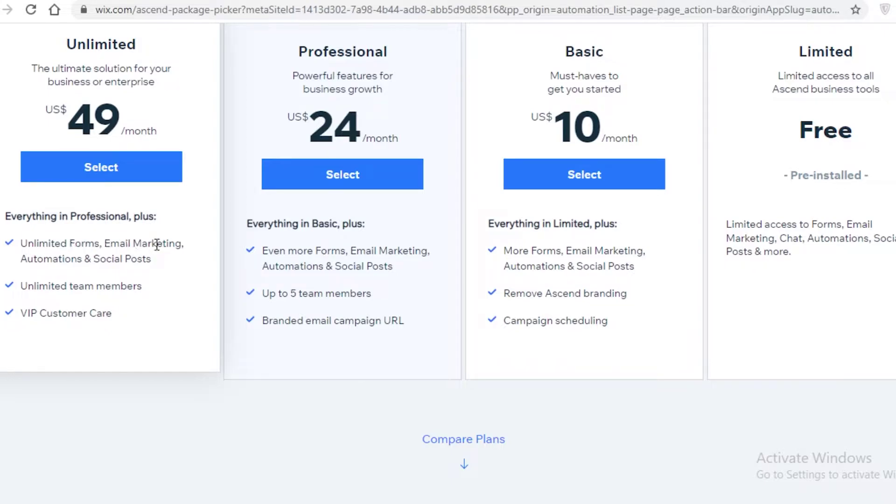
scroll(156, 245, up, 6)
scroll(712, 234, down, 5)
scroll(791, 242, up, 5)
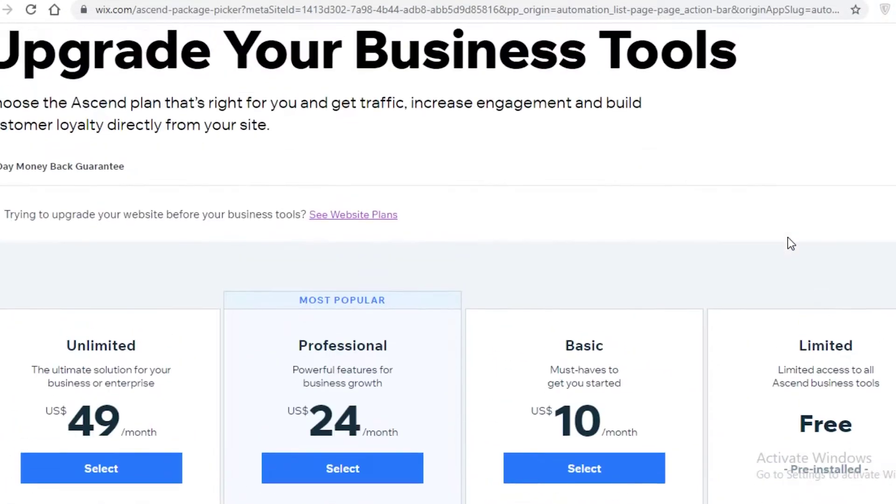
Step: Expand the full list of Email Marketing features in the Ascend plan comparison table
scroll(793, 243, down, 10)
scroll(818, 251, down, 7)
scroll(816, 239, down, 4)
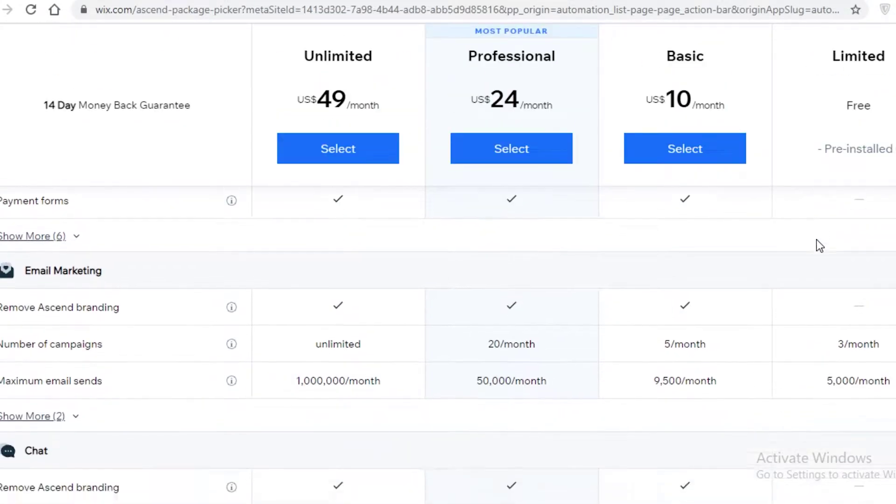
scroll(816, 238, up, 2)
scroll(327, 289, down, 2)
scroll(206, 255, up, 3)
scroll(206, 255, down, 1)
scroll(289, 259, up, 2)
scroll(352, 282, down, 2)
click(26, 384)
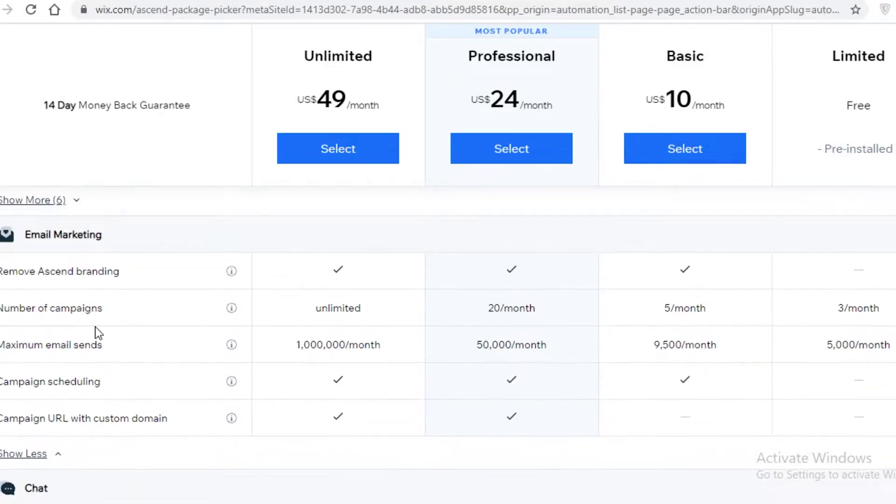
Step: Compare the campaign, email send, scheduling and custom domain allowances across the Ascend plans, highlighting the Limited plan's number of campaigns
scroll(864, 296, up, 2)
scroll(863, 296, down, 2)
drag(837, 308, 873, 309)
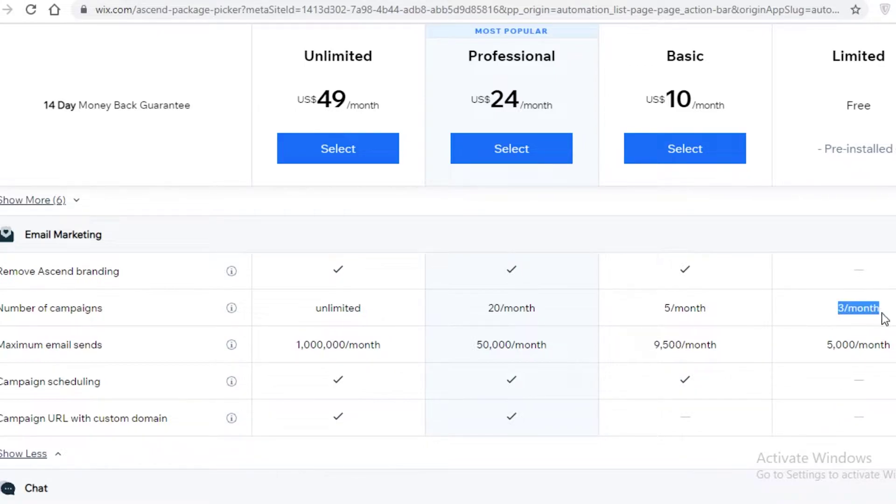
click(884, 319)
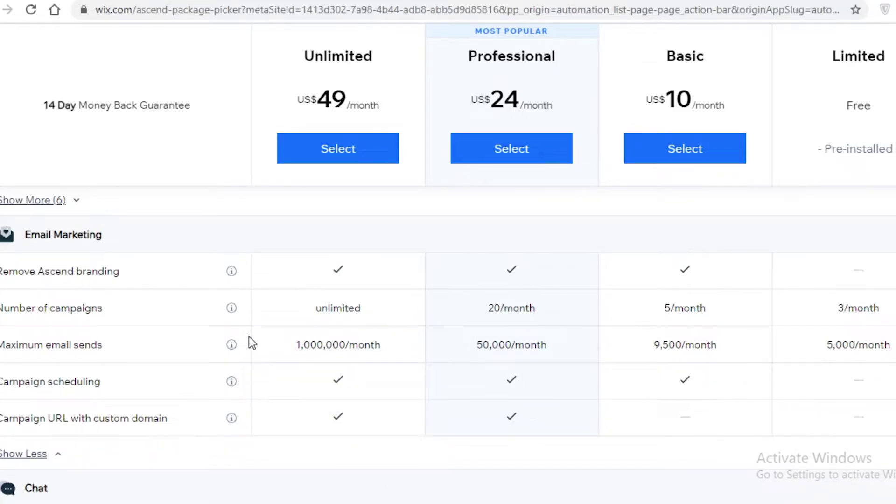
scroll(266, 383, down, 2)
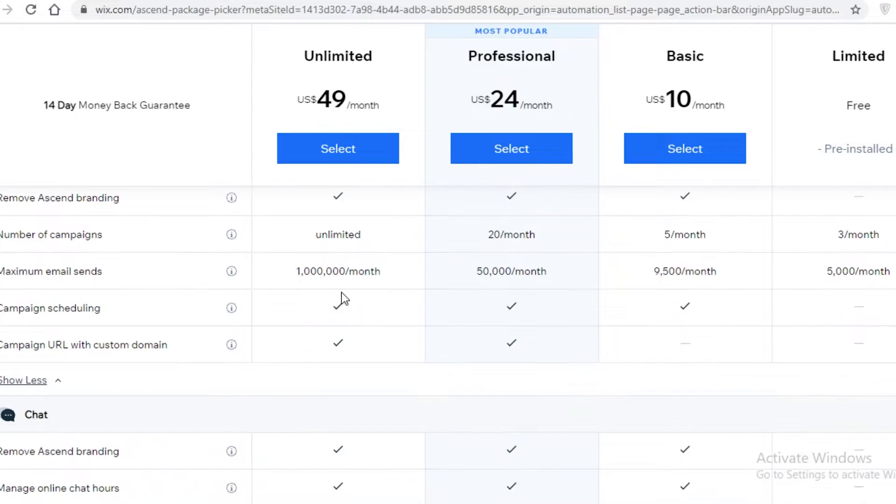
scroll(447, 345, up, 2)
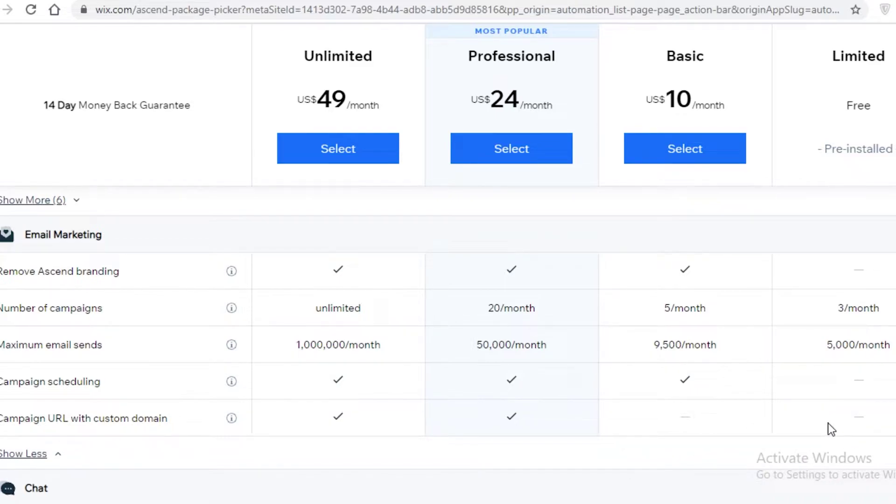
scroll(807, 420, down, 2)
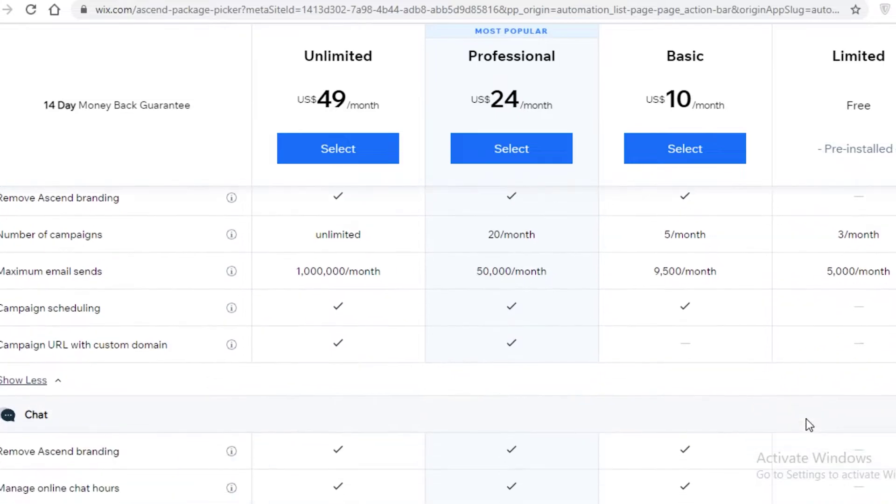
scroll(231, 327, up, 2)
Step: Check Mailchimp's marketing plans against the Email Marketing allowances in the Ascend plan comparison by switching between the two pages
scroll(391, 312, up, 15)
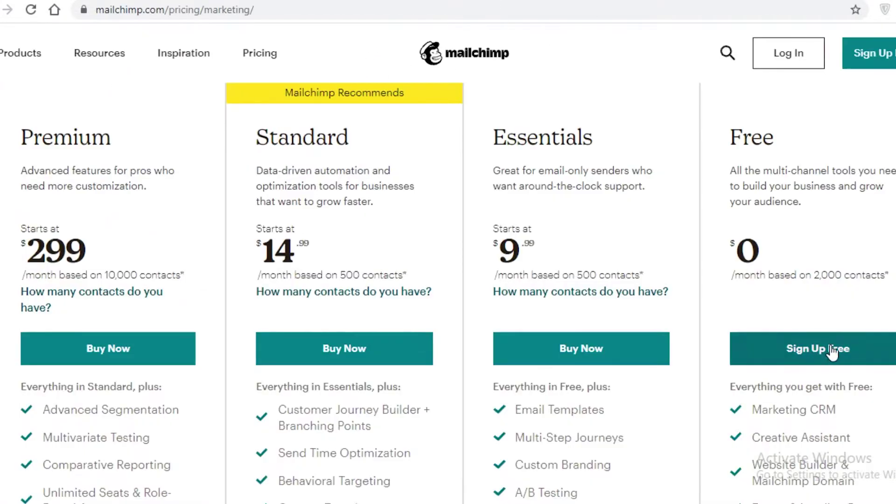
scroll(821, 350, down, 5)
scroll(793, 261, up, 3)
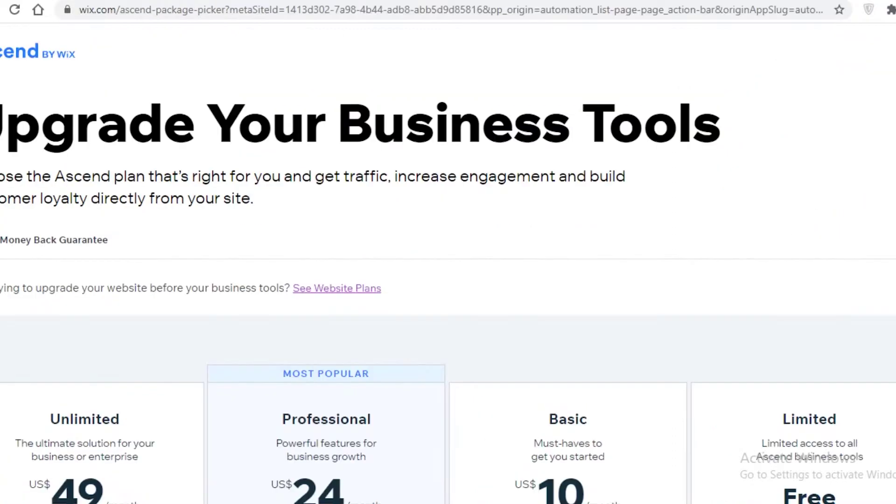
scroll(596, 182, down, 10)
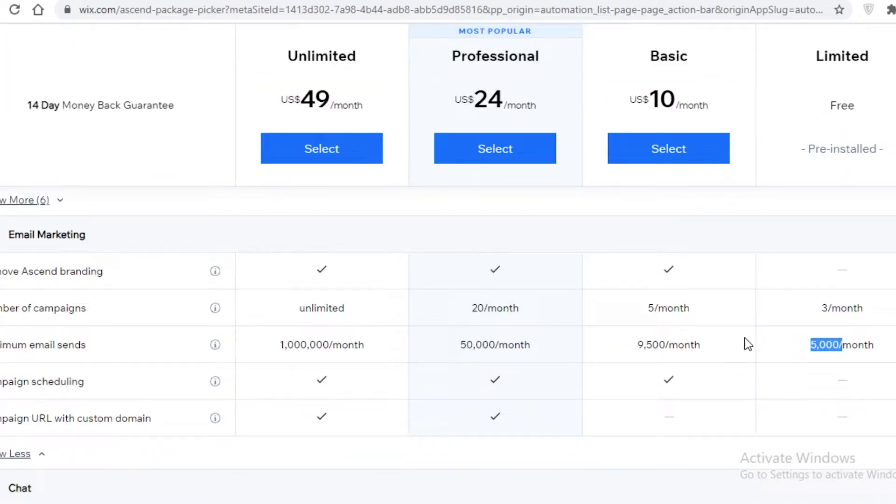
Step: Switch to Mailchimp and look over the list of all campaigns
click(836, 363)
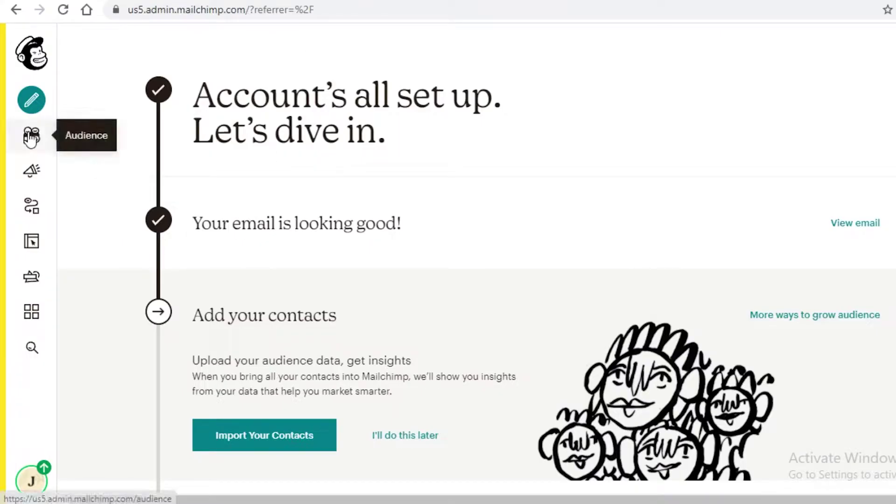
click(49, 179)
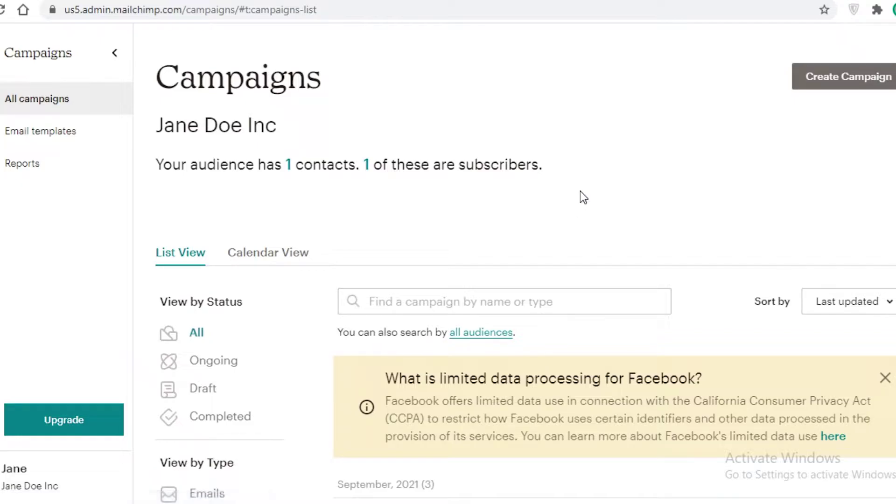
scroll(714, 138, down, 2)
scroll(200, 208, up, 2)
click(14, 185)
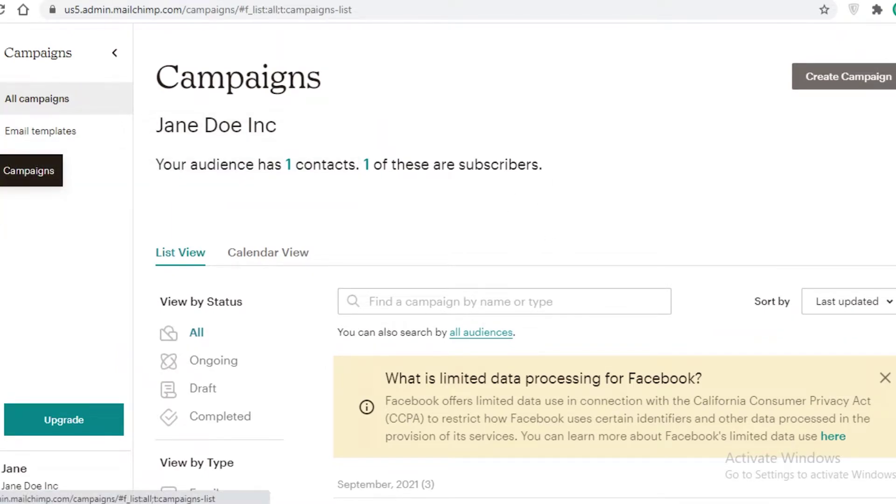
Step: Create a regular email campaign draft in Mailchimp and review its To, From, Subject and Content sections
click(816, 77)
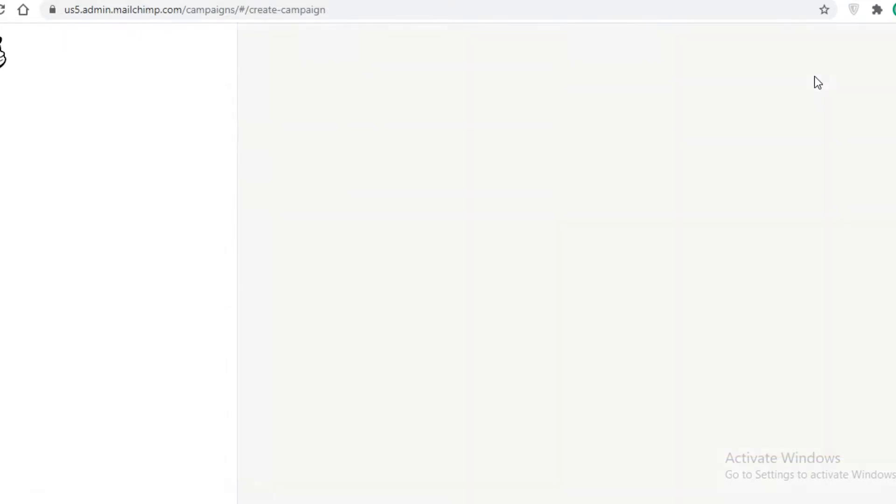
click(155, 160)
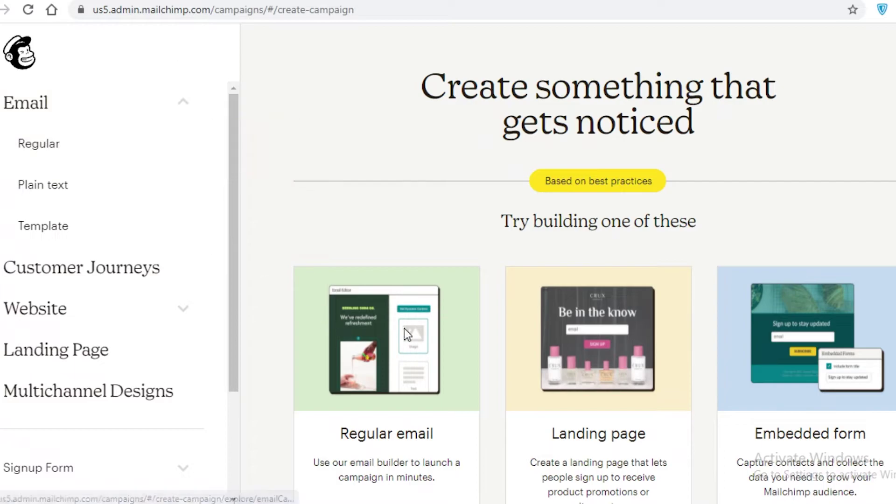
scroll(785, 250, down, 3)
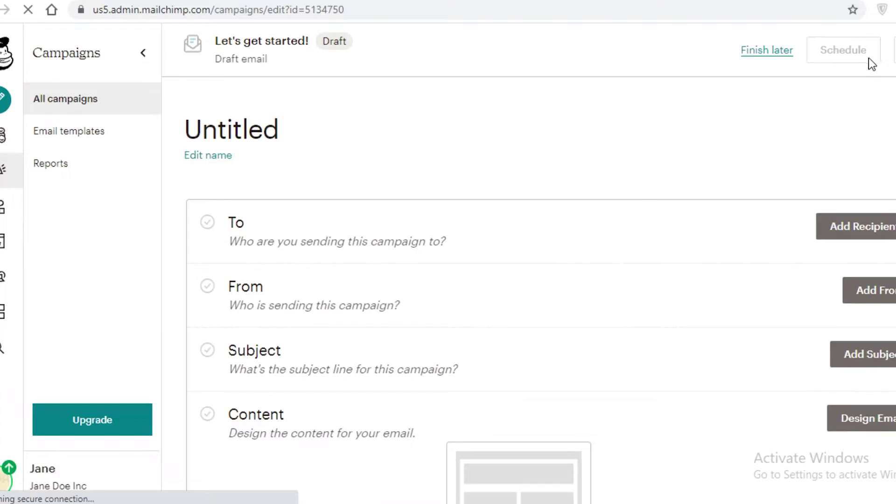
scroll(432, 133, down, 2)
click(72, 133)
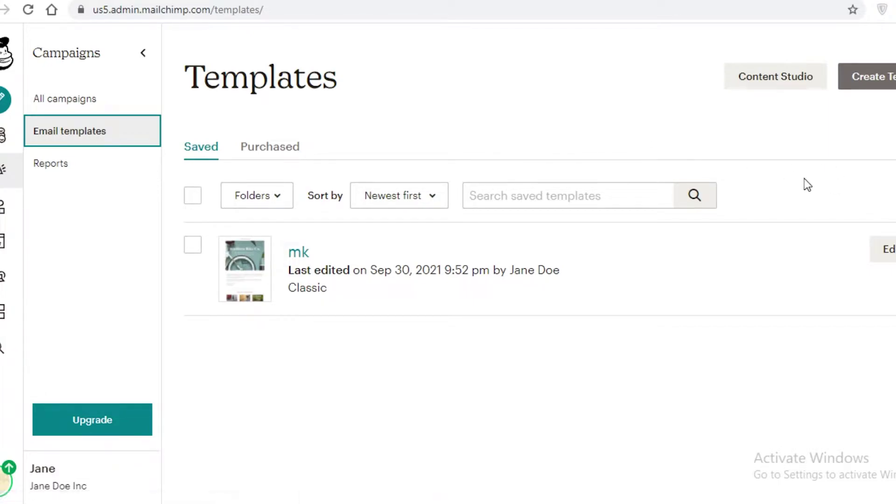
click(863, 86)
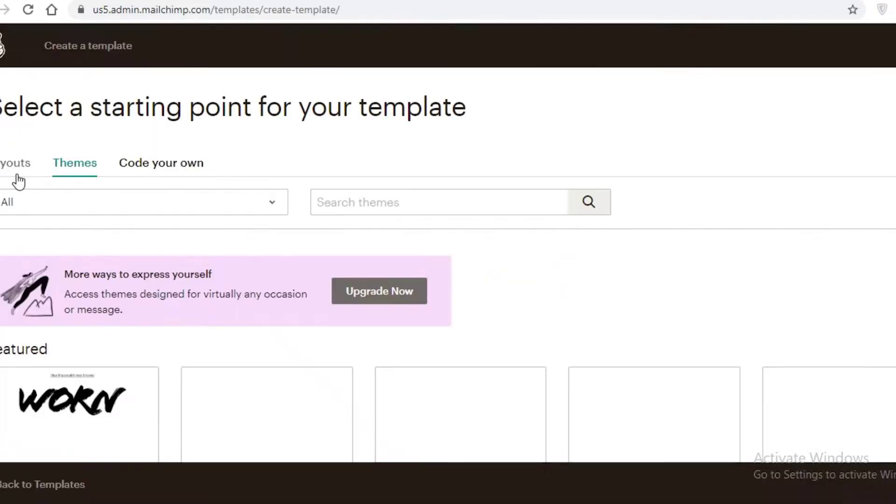
scroll(199, 214, down, 8)
scroll(188, 295, up, 5)
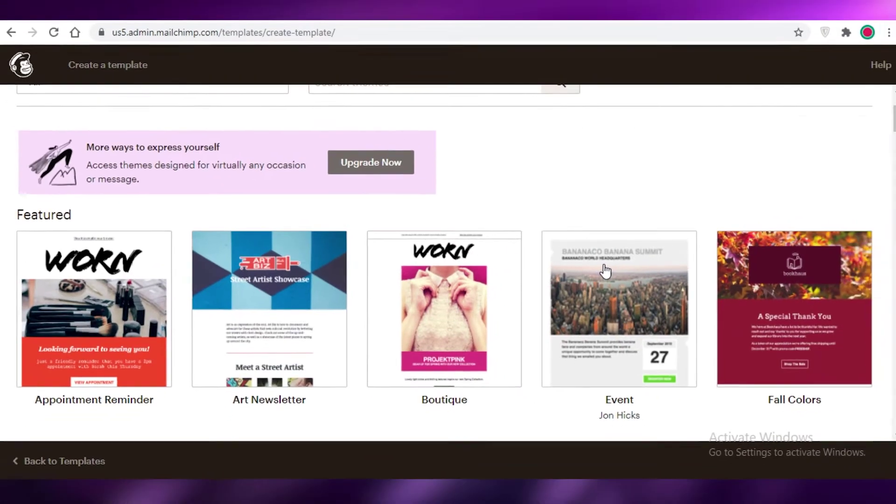
scroll(367, 208, down, 3)
scroll(188, 169, down, 5)
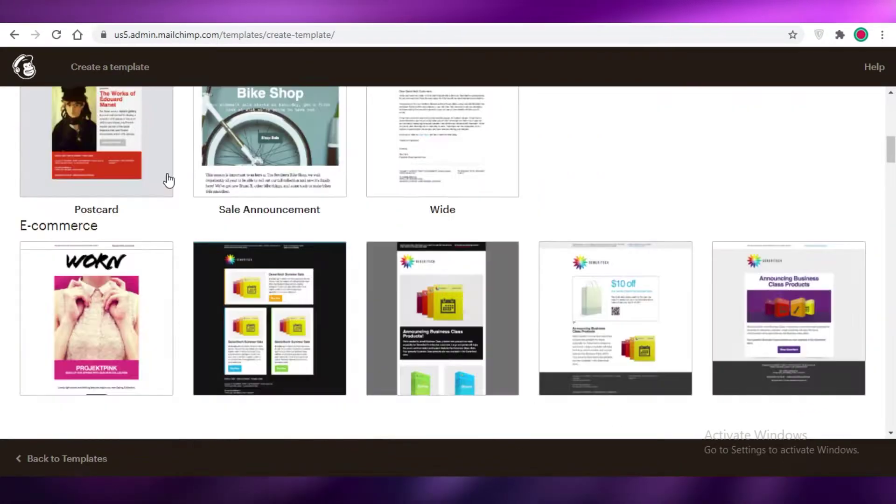
Step: Browse the remaining template themes, including the E-commerce, Events and Holiday categories, and return to the beginning of the list
scroll(402, 231, down, 13)
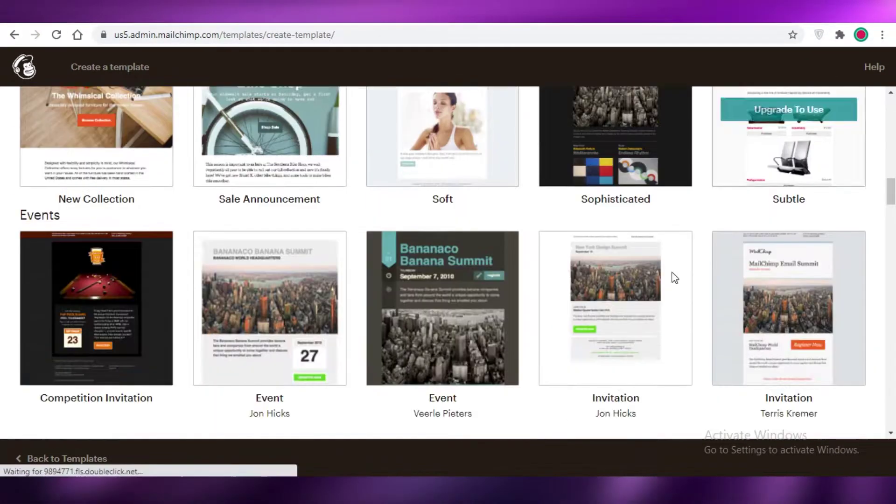
scroll(594, 236, down, 1)
scroll(551, 271, down, 6)
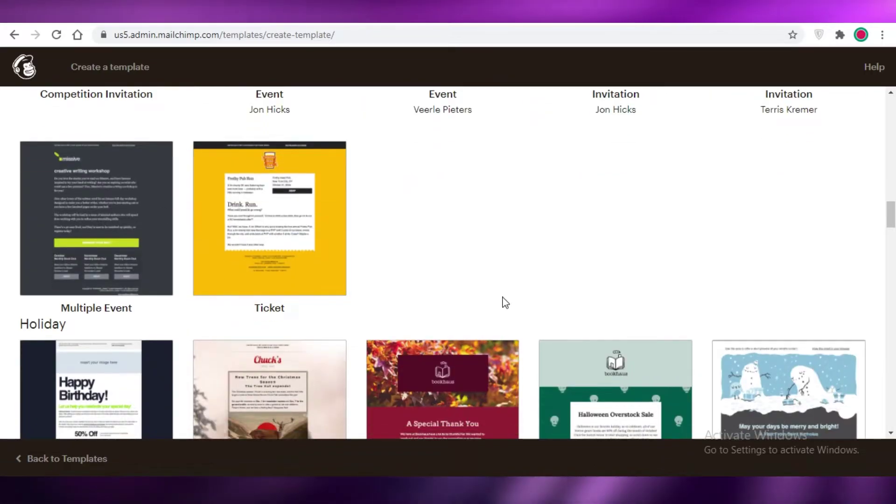
scroll(505, 304, down, 5)
scroll(363, 280, down, 3)
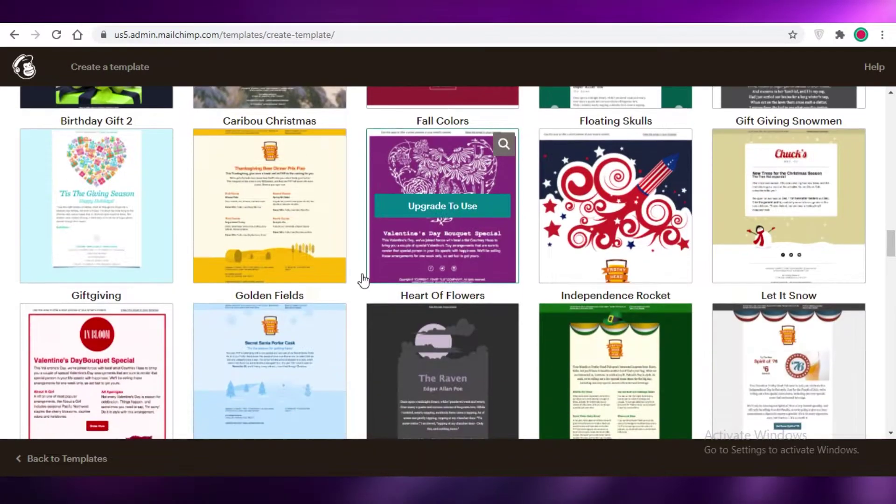
scroll(310, 145, down, 4)
scroll(524, 198, up, 3)
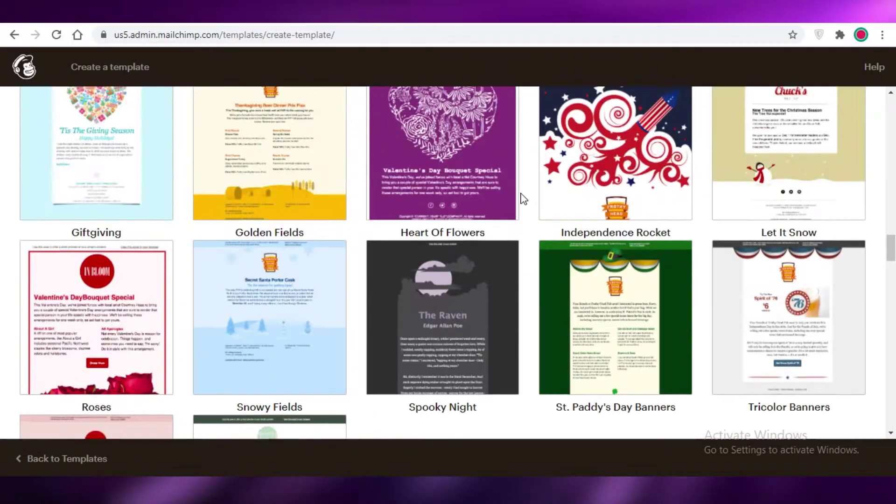
scroll(523, 199, up, 1)
scroll(775, 154, down, 4)
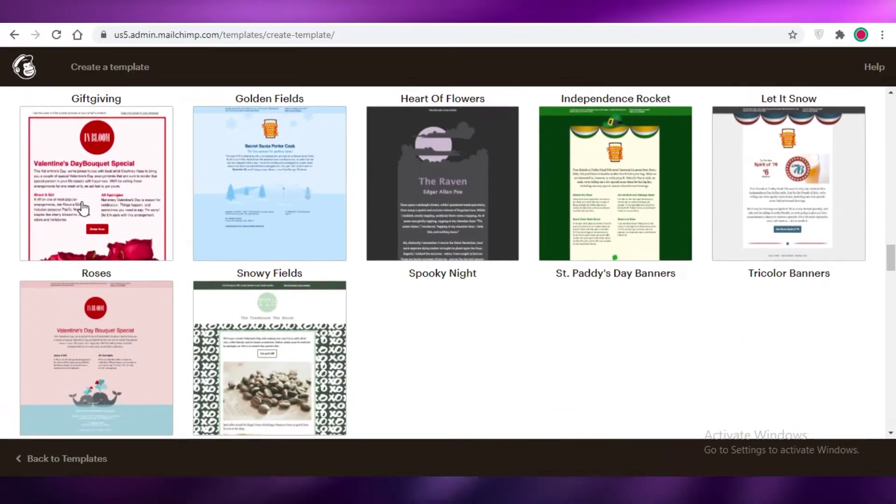
scroll(202, 266, up, 6)
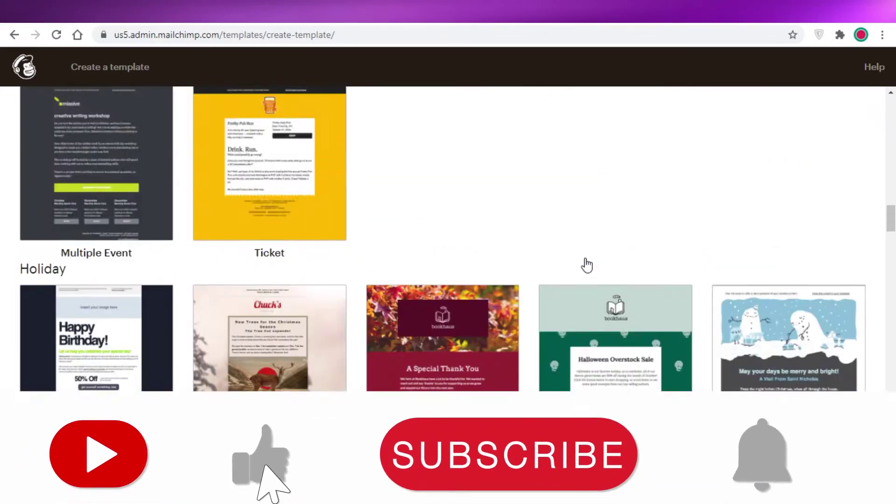
scroll(865, 282, down, 20)
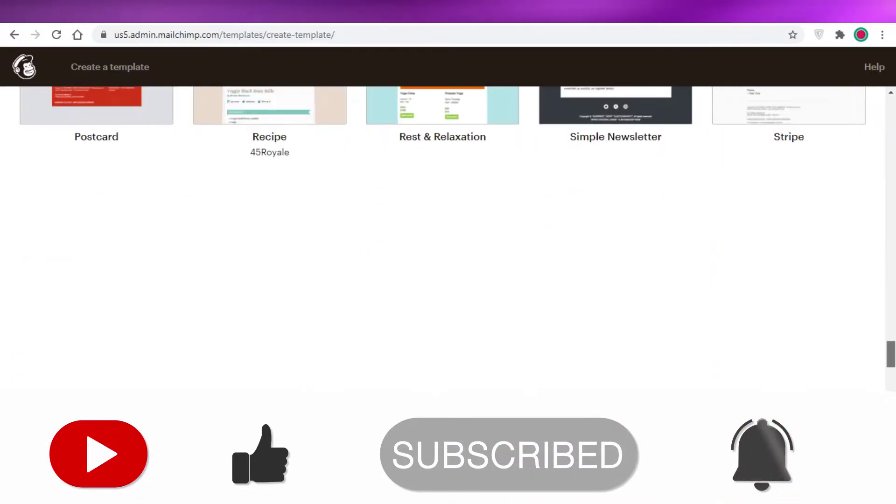
scroll(891, 406, down, 14)
drag(891, 406, 887, 112)
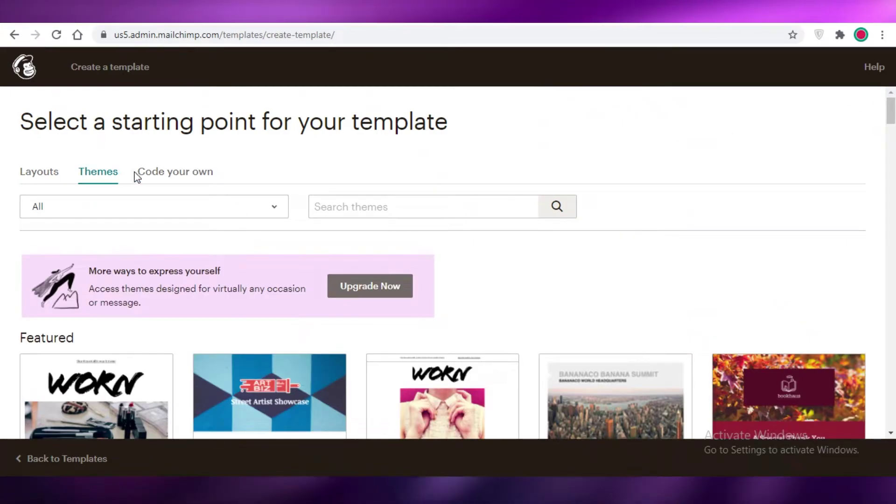
Step: Examine the Code your own options for pasting code or importing an HTML or zip template
click(136, 173)
scroll(590, 201, down, 3)
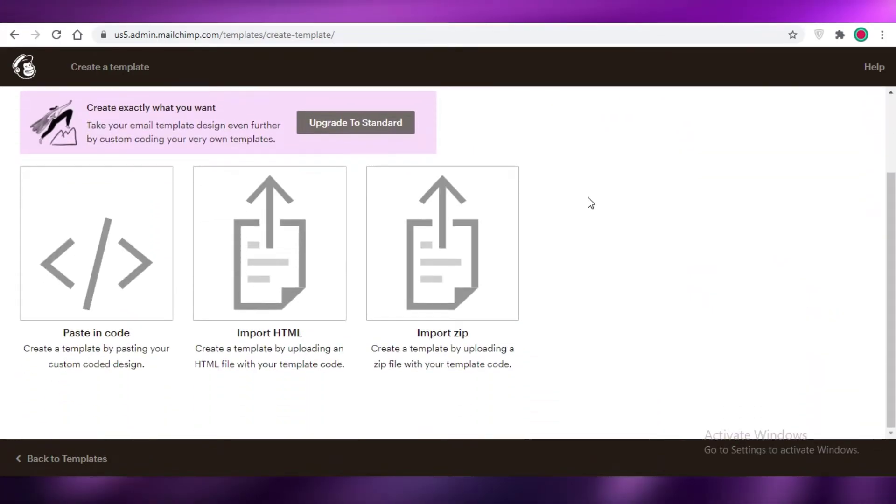
scroll(586, 200, up, 1)
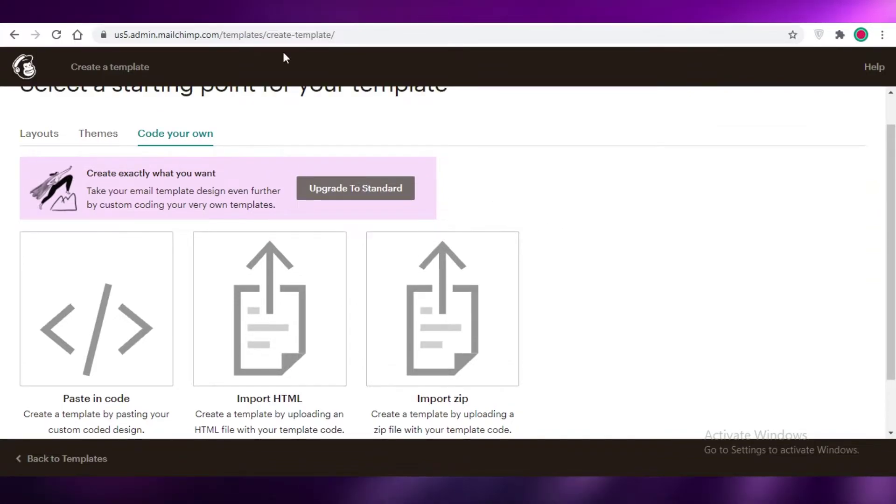
Step: Compare the Featured and Basic template layouts and leave the template creation page without choosing one
click(28, 136)
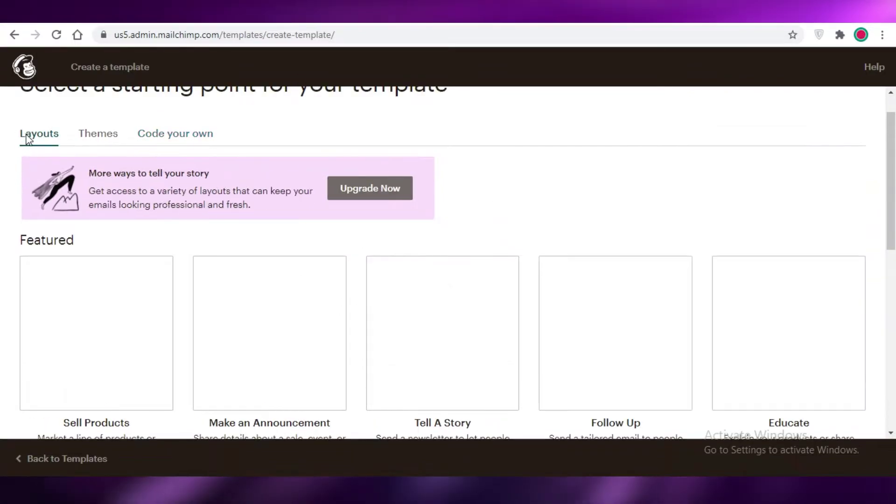
scroll(614, 140, down, 2)
scroll(94, 173, up, 2)
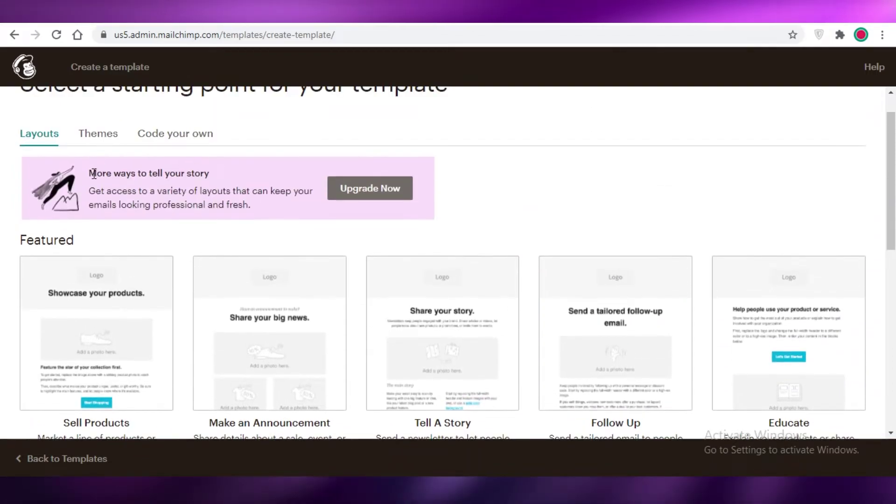
scroll(110, 194, down, 2)
scroll(2, 161, up, 1)
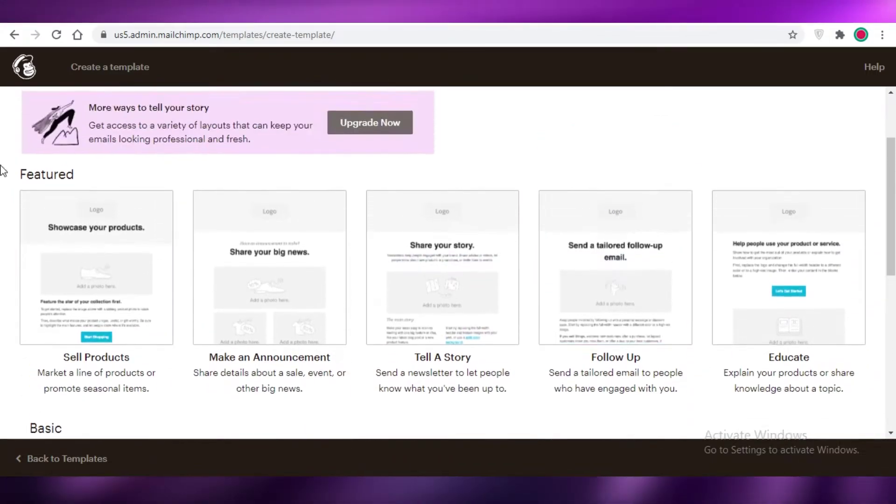
scroll(740, 200, down, 8)
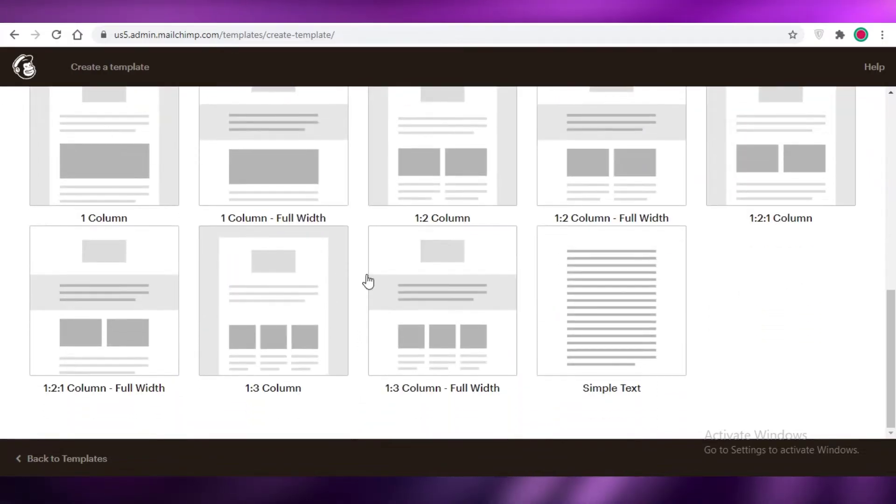
scroll(614, 276, up, 5)
scroll(564, 152, up, 2)
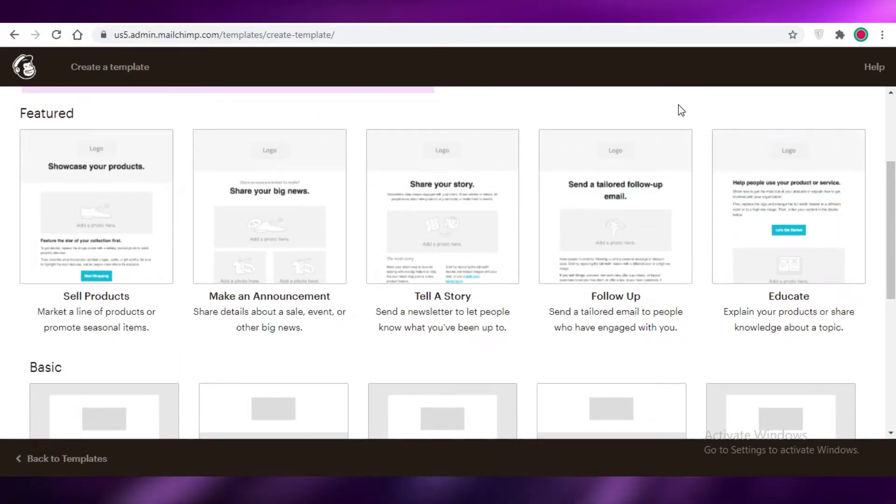
scroll(338, 224, down, 5)
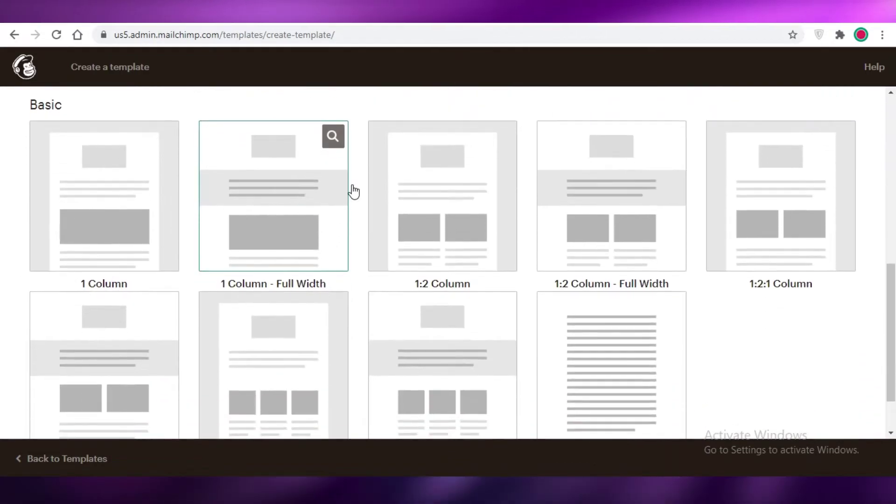
scroll(341, 190, down, 2)
scroll(546, 326, up, 4)
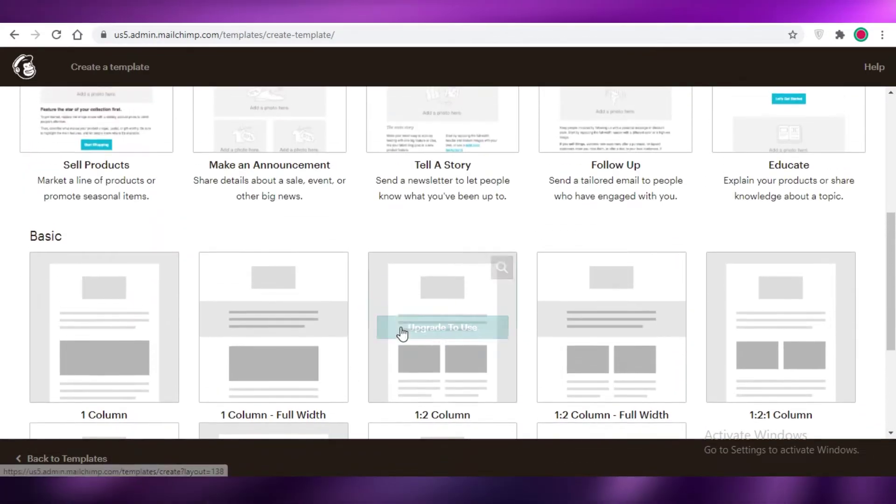
scroll(429, 339, up, 4)
scroll(332, 237, down, 4)
scroll(674, 132, up, 6)
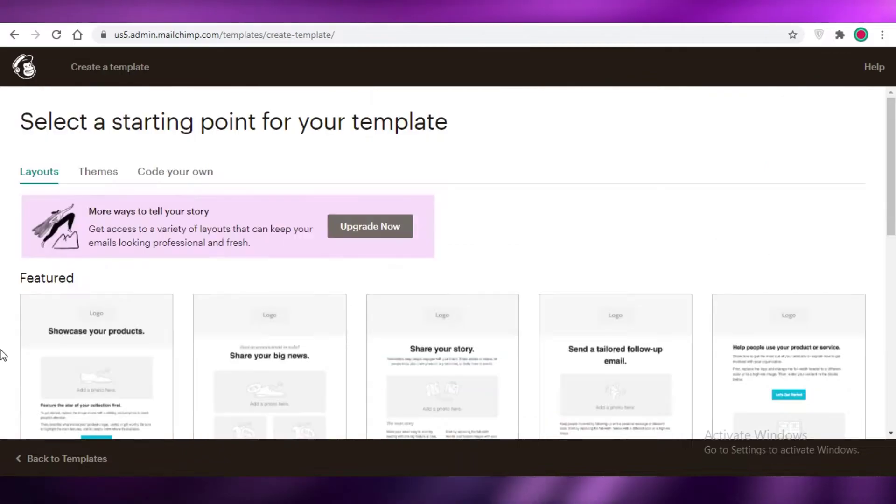
click(85, 452)
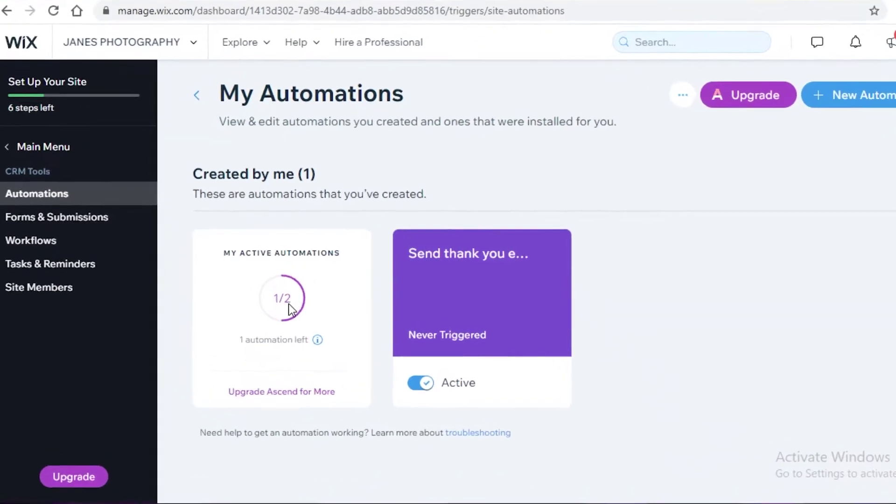
Step: Switch to Wix, open Email Marketing for the site and start creating the first email
click(745, 95)
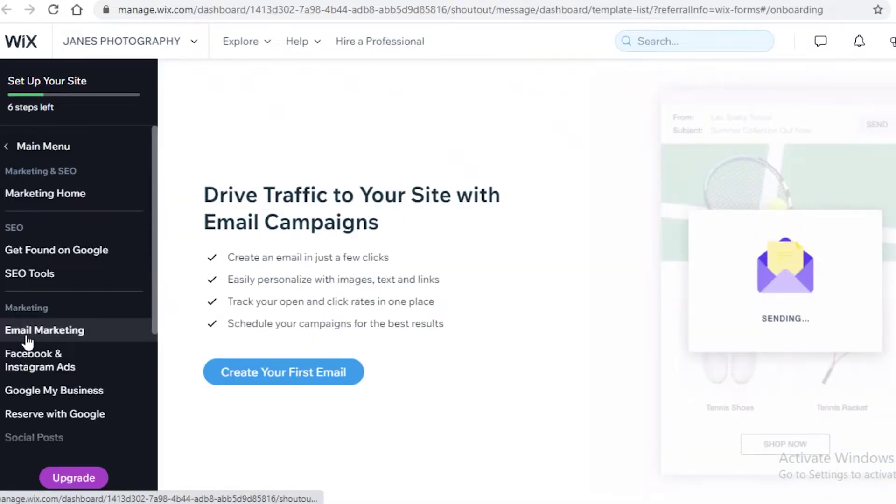
click(26, 339)
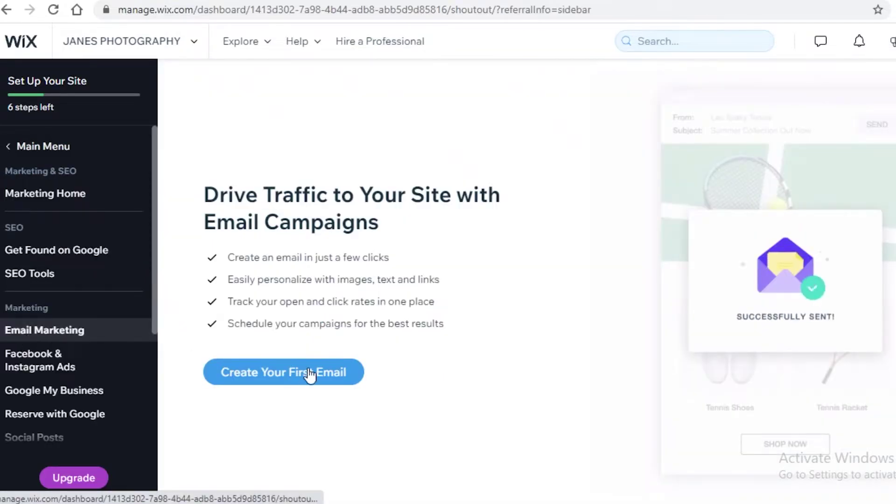
click(309, 374)
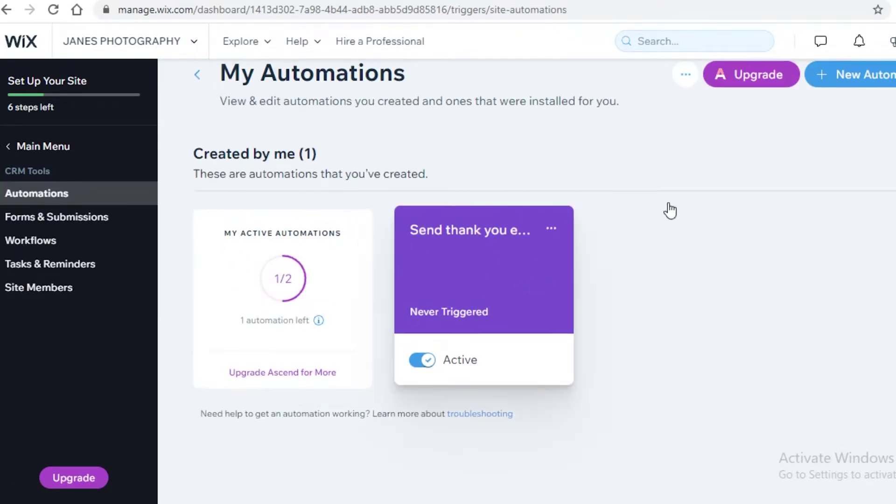
Step: Return from My Automations to the Wix site's main dashboard
scroll(676, 209, up, 1)
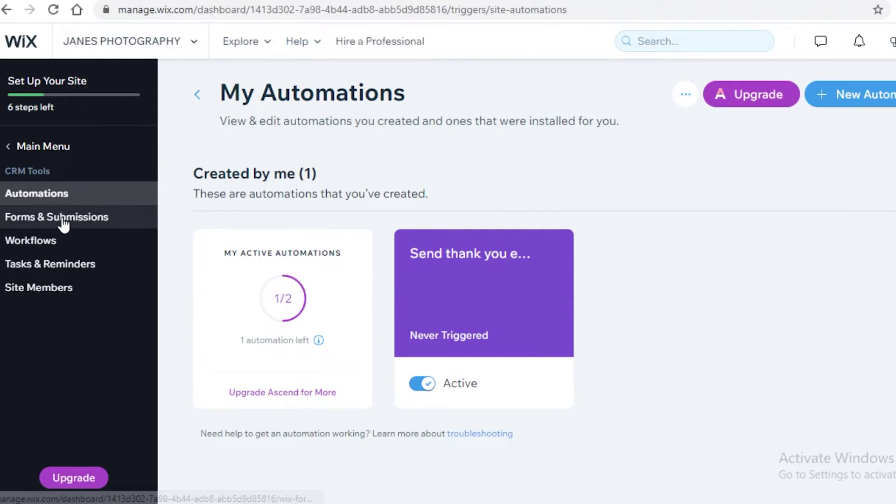
click(35, 148)
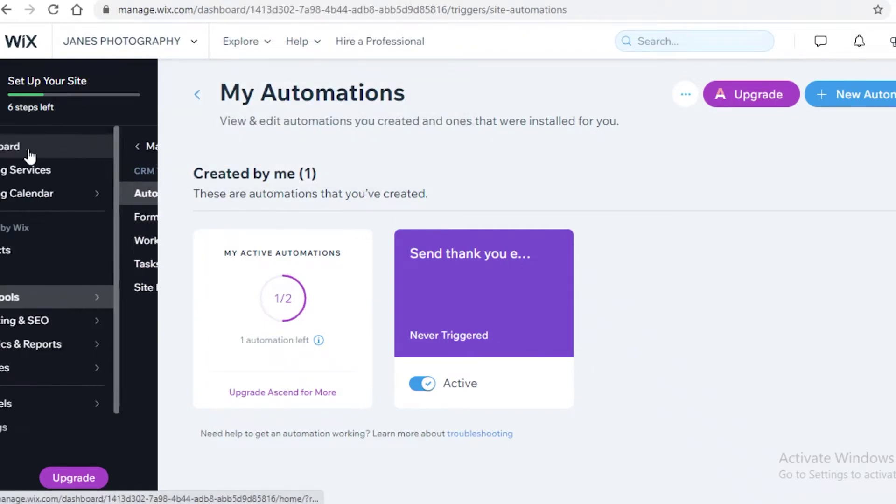
click(37, 148)
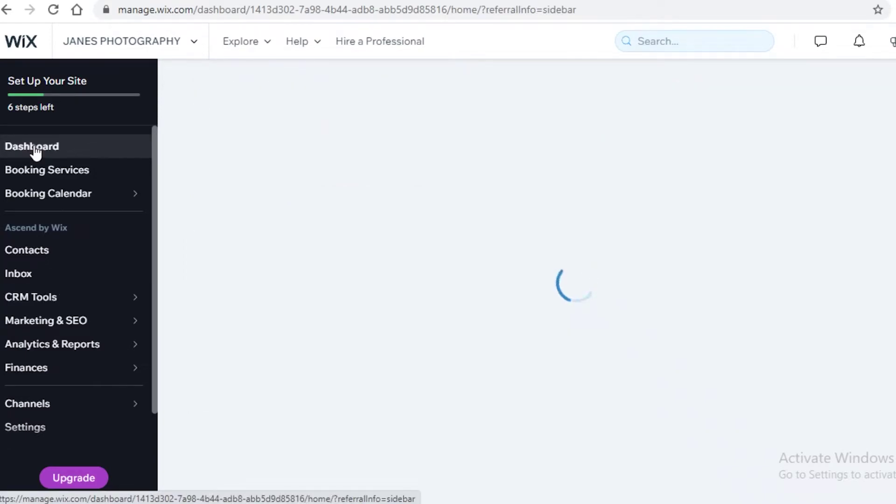
Step: Switch to the site named My Site and open it in the site editor
click(129, 42)
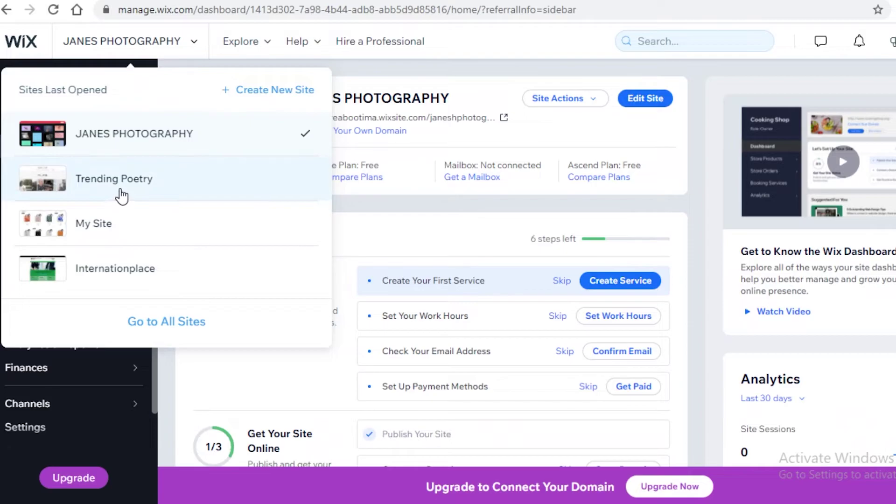
click(117, 236)
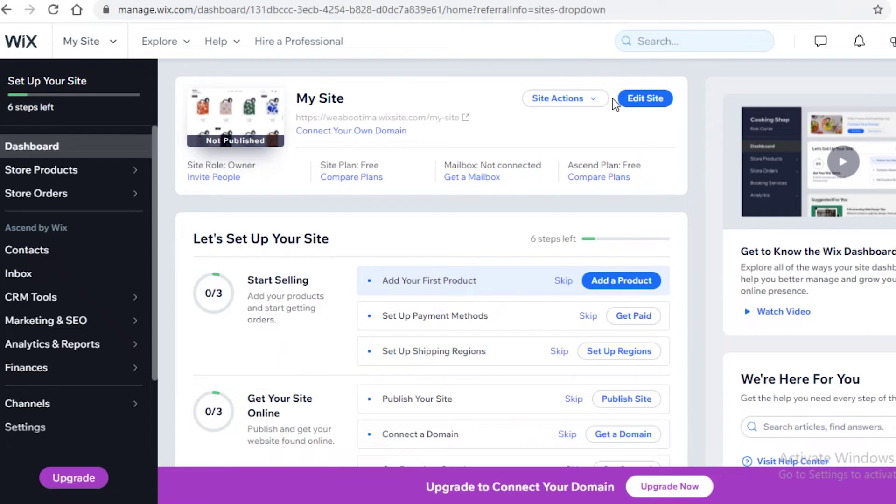
click(644, 100)
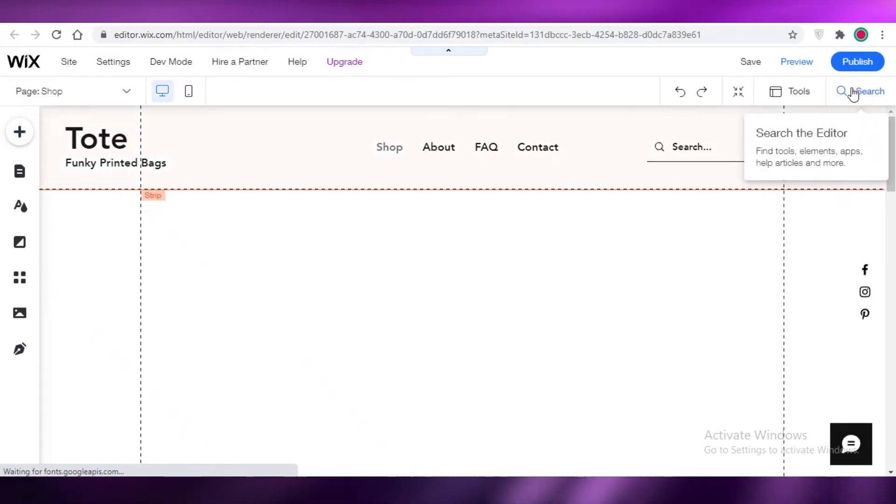
Step: Search the editor for "lightbox", expand the results and view the Contact lightbox designs
click(853, 91)
text(light)
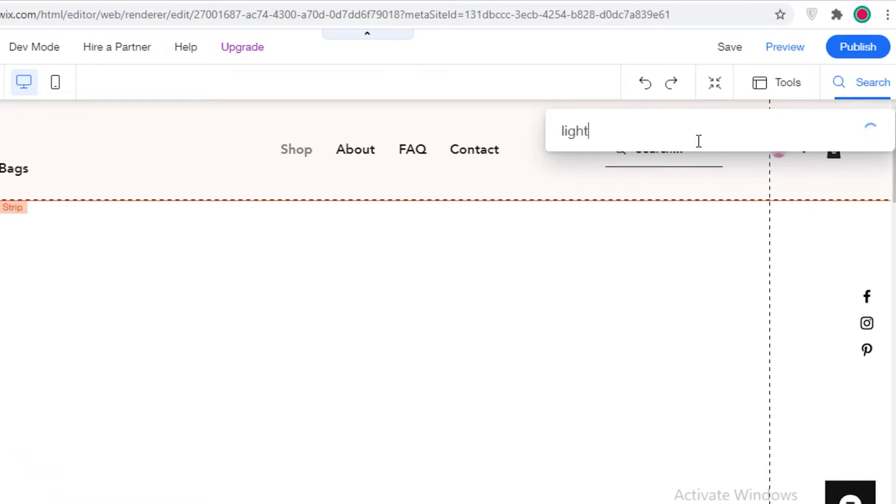
text(box)
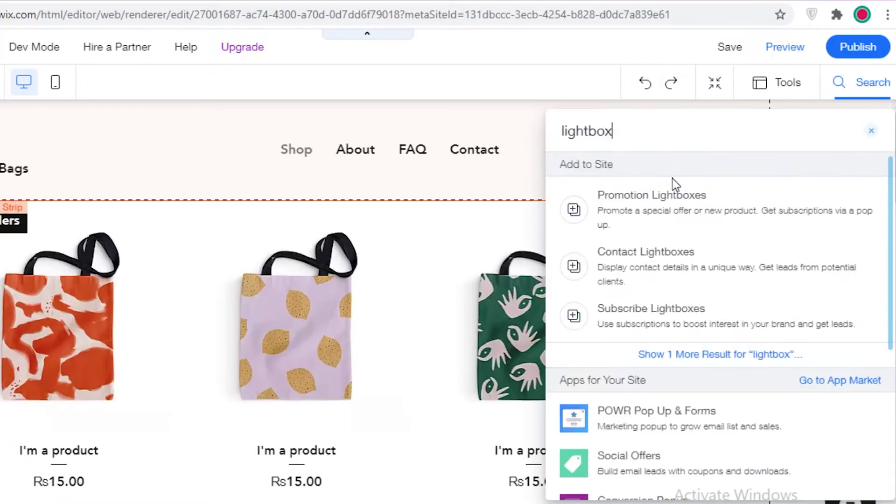
click(672, 356)
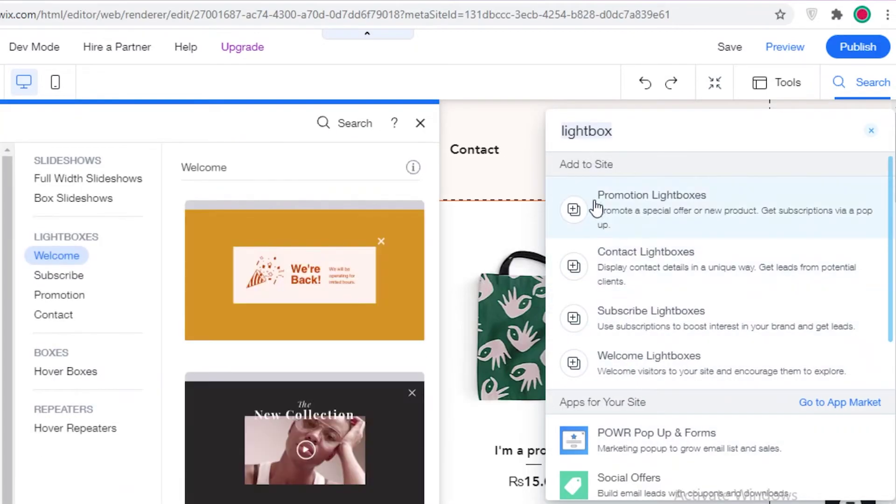
click(576, 210)
click(53, 315)
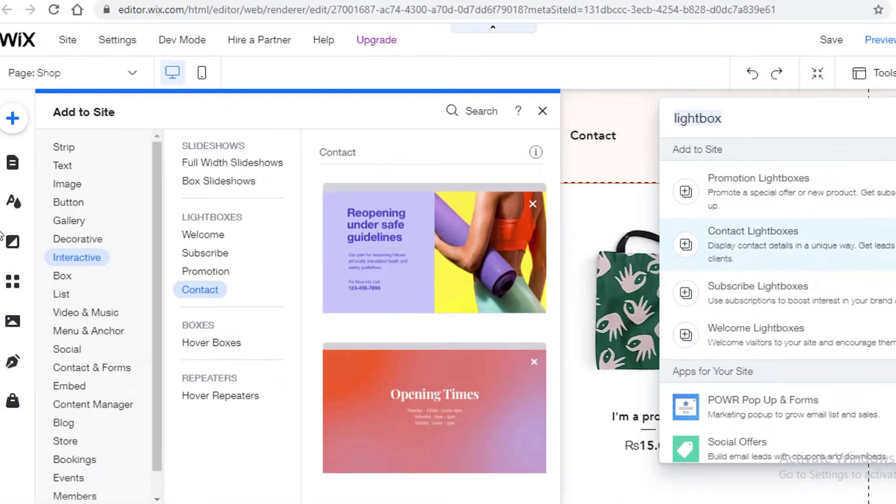
Step: Reopen the interactive elements library, look through its designs down to Hover Repeaters and return to the Subscribe lightboxes
click(13, 122)
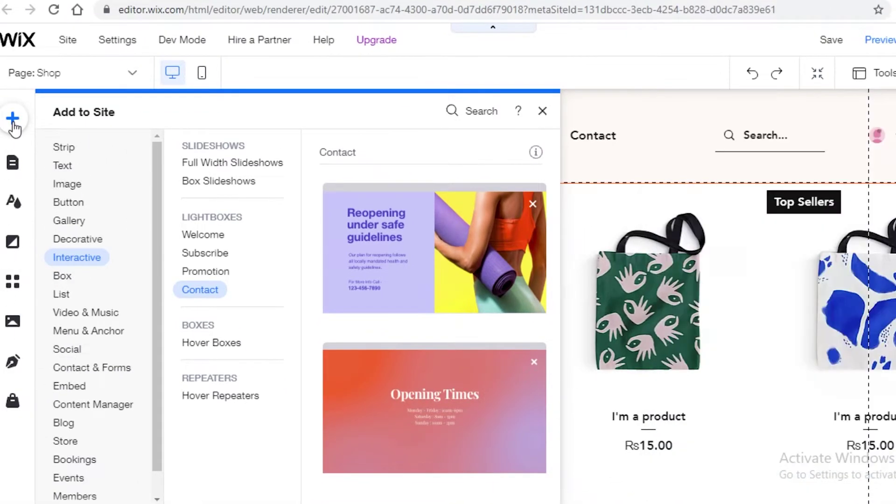
click(14, 122)
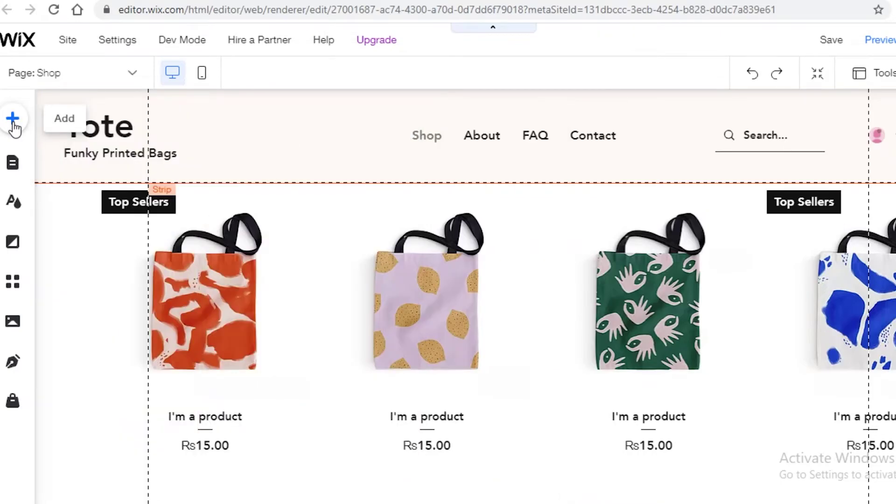
click(13, 122)
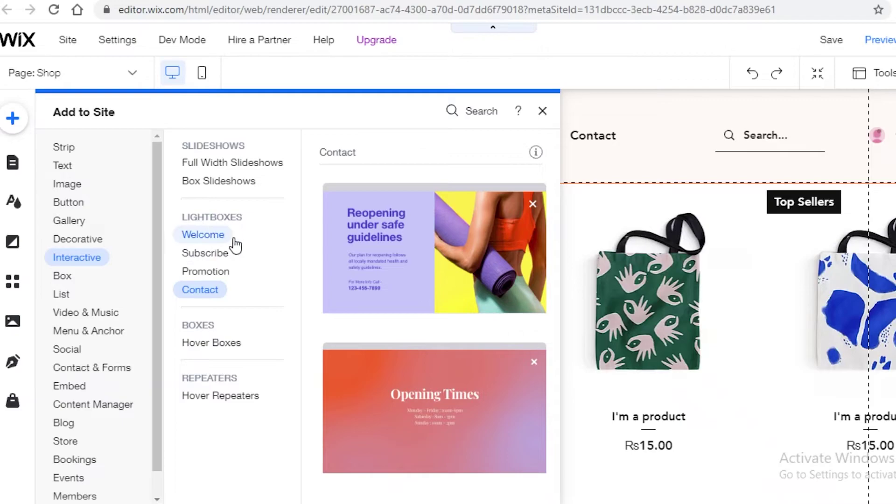
scroll(331, 278, down, 5)
scroll(332, 279, down, 10)
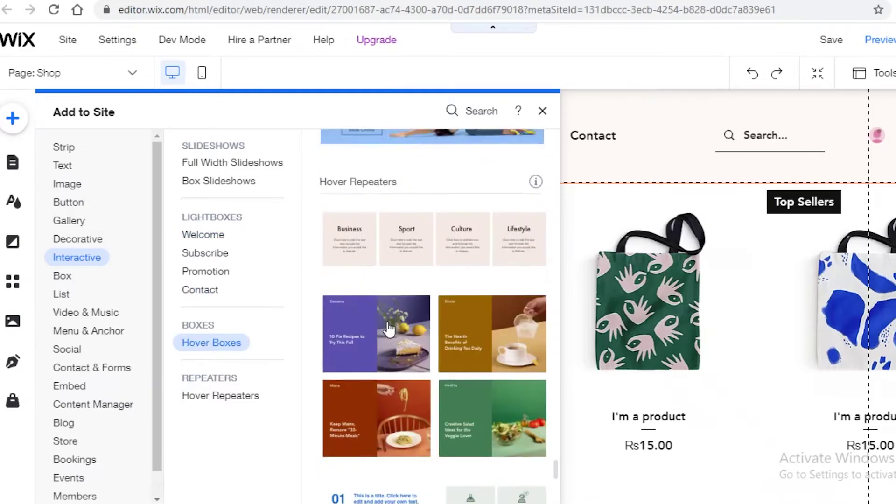
click(205, 236)
click(206, 254)
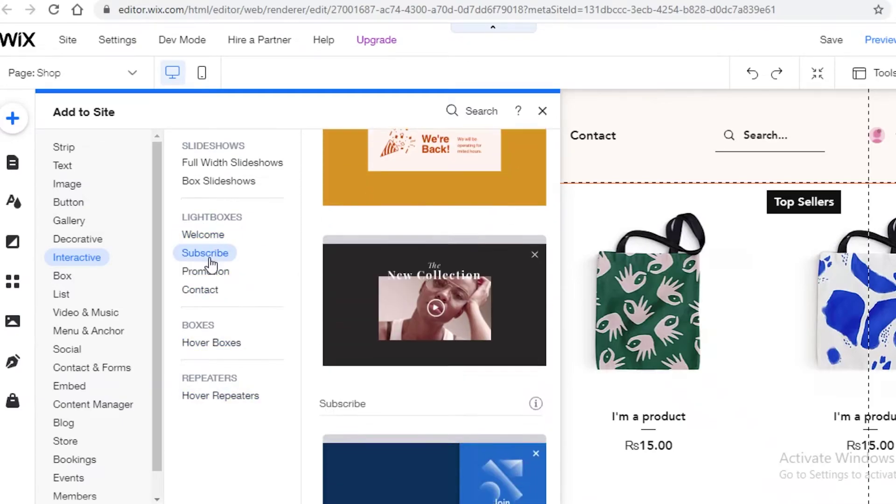
Step: Compare the Subscribe lightbox designs and add Subscribe (Sign Me Up!) to the site
scroll(424, 254, down, 5)
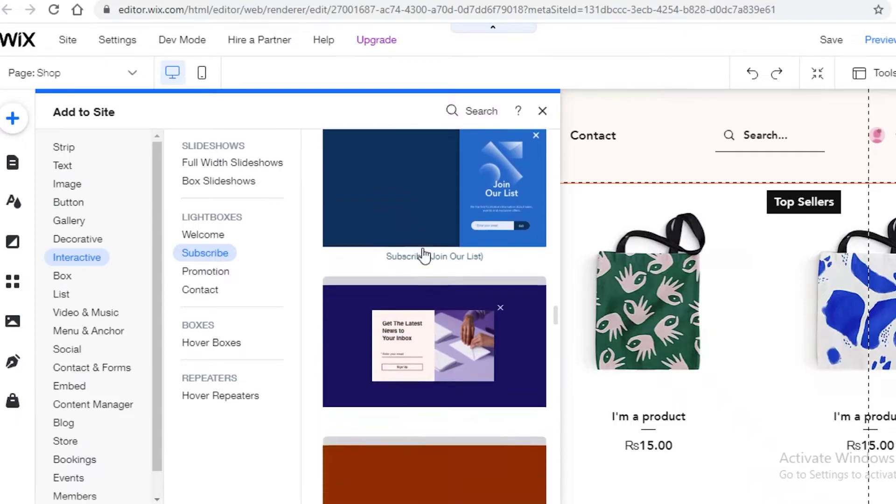
scroll(396, 317, up, 2)
scroll(474, 424, up, 3)
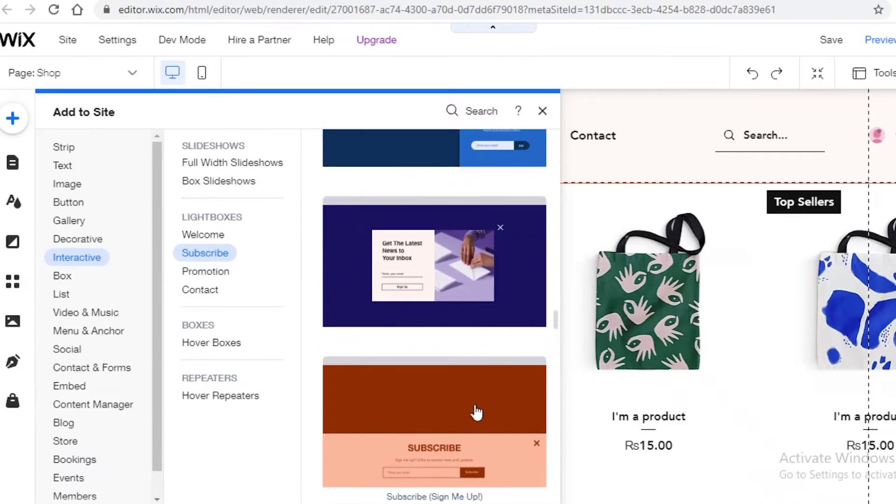
scroll(441, 249, down, 2)
scroll(442, 259, down, 4)
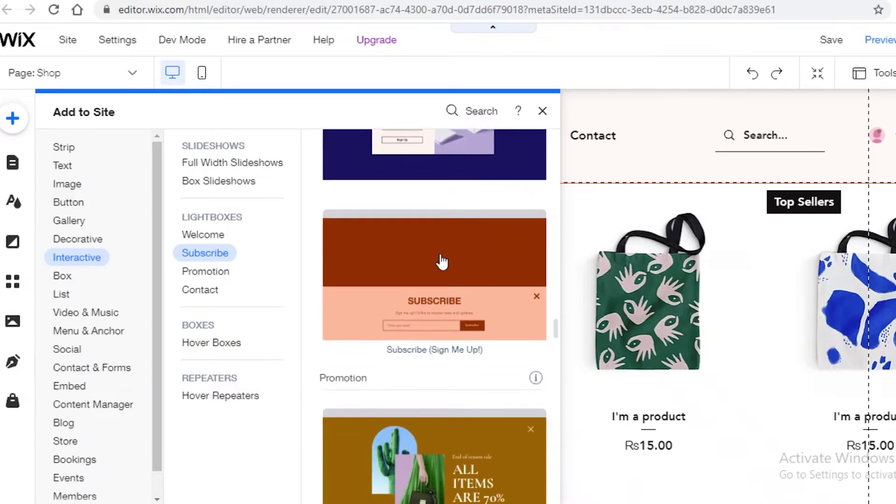
scroll(443, 259, down, 3)
scroll(444, 262, up, 2)
scroll(444, 263, up, 3)
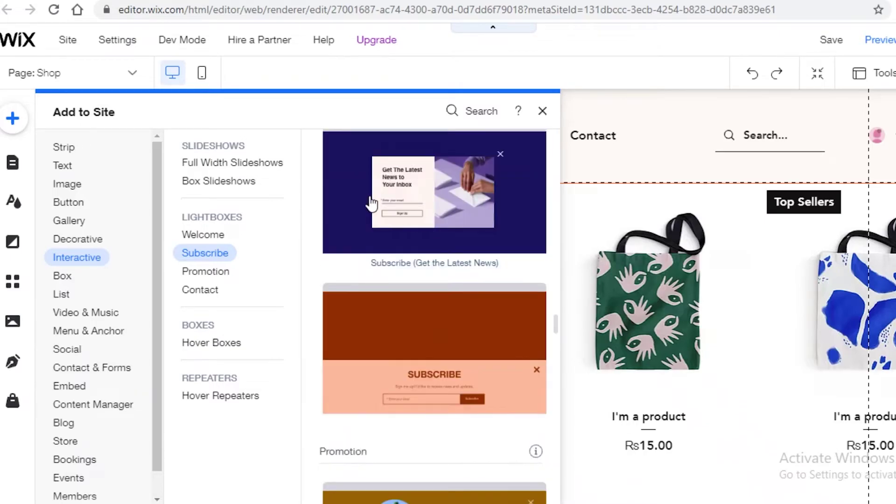
click(400, 340)
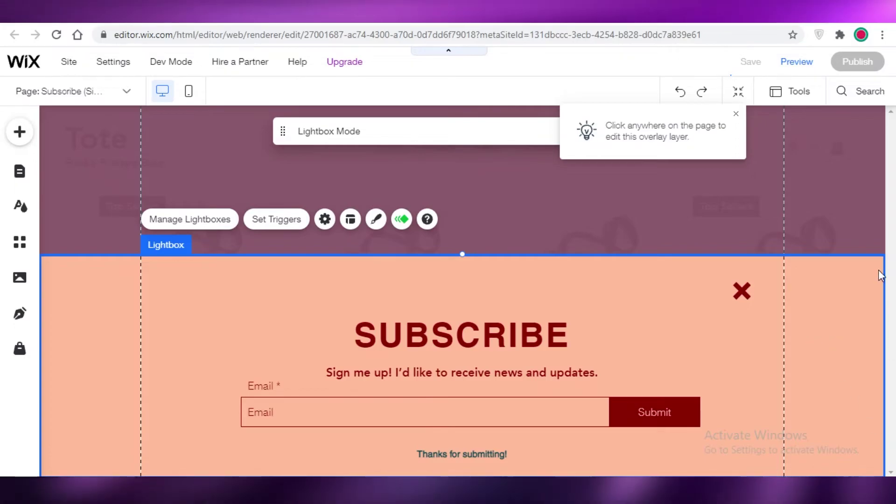
Step: Exit lightbox mode, view the zoomed-out Shop page down to its footer and bring up the strip designs for above the footer
key(ctrl+shift+z)
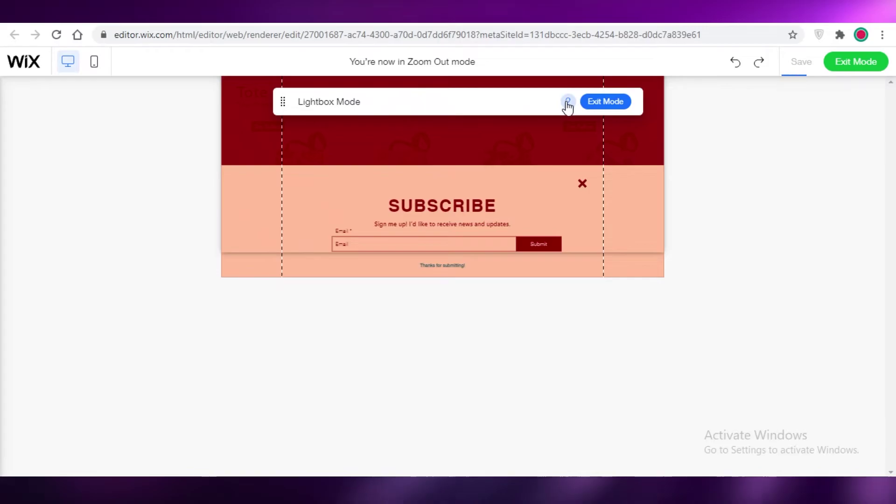
click(600, 103)
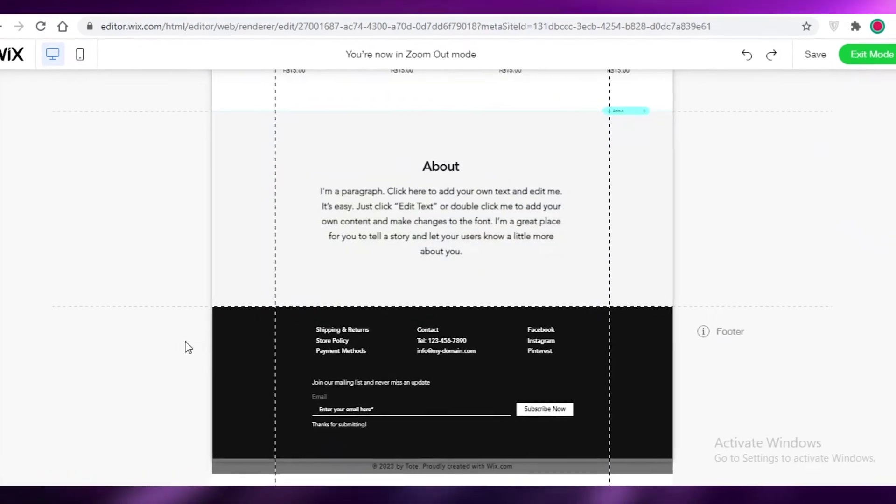
click(630, 300)
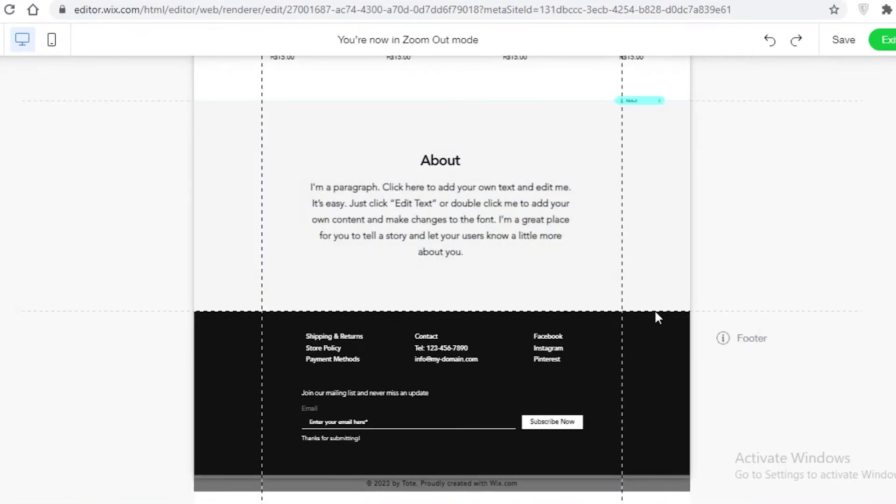
click(634, 379)
click(465, 210)
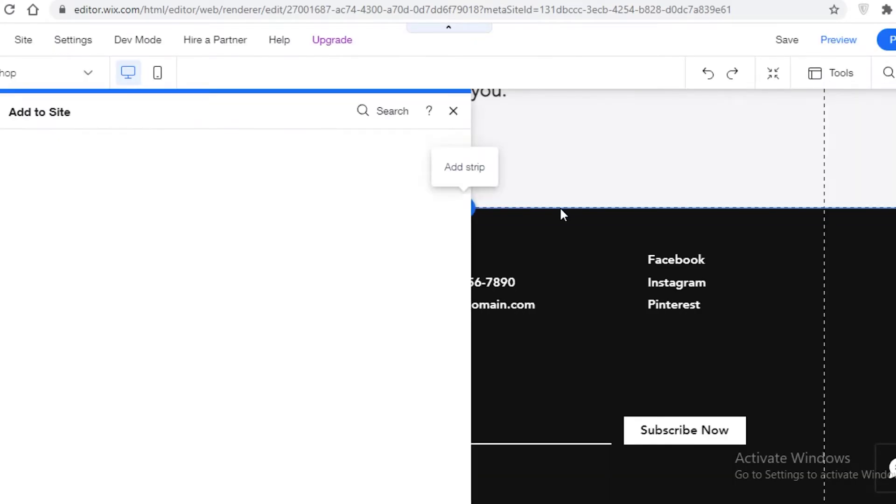
Step: Look through the text, image and video element categories, return to the interactive lightboxes and add another Subscribe (Sign Me Up!) lightbox
click(21, 167)
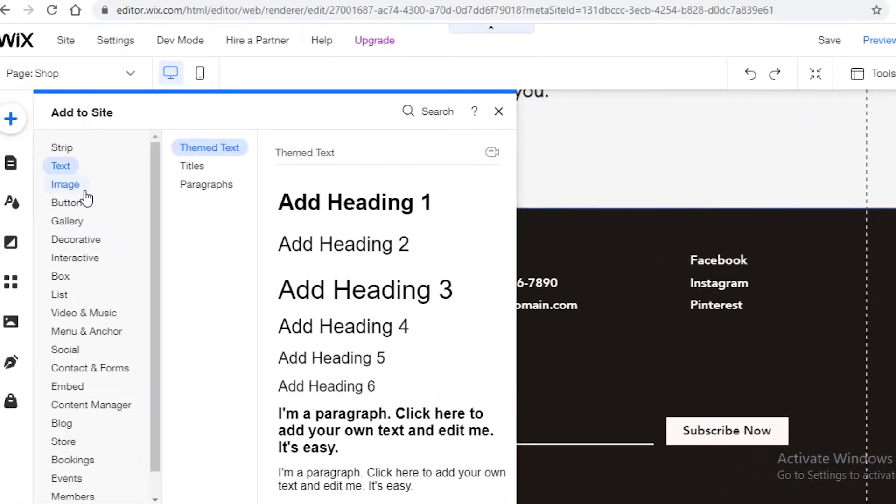
click(80, 187)
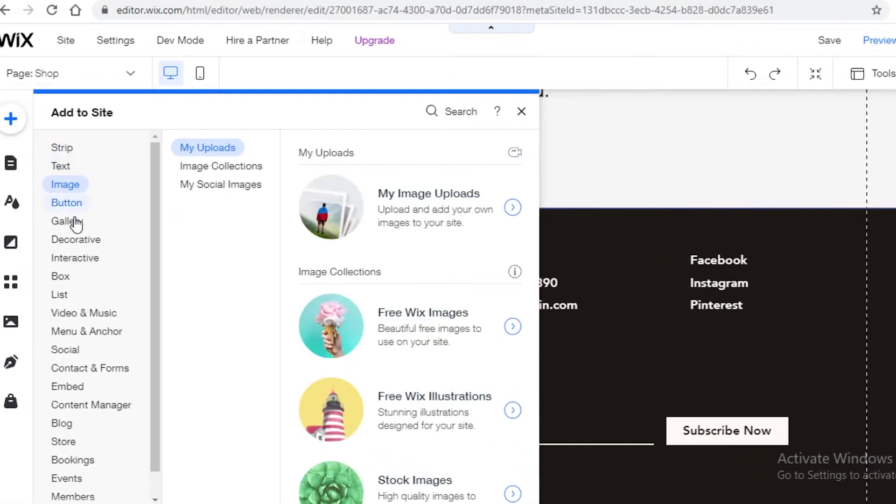
click(70, 369)
click(61, 315)
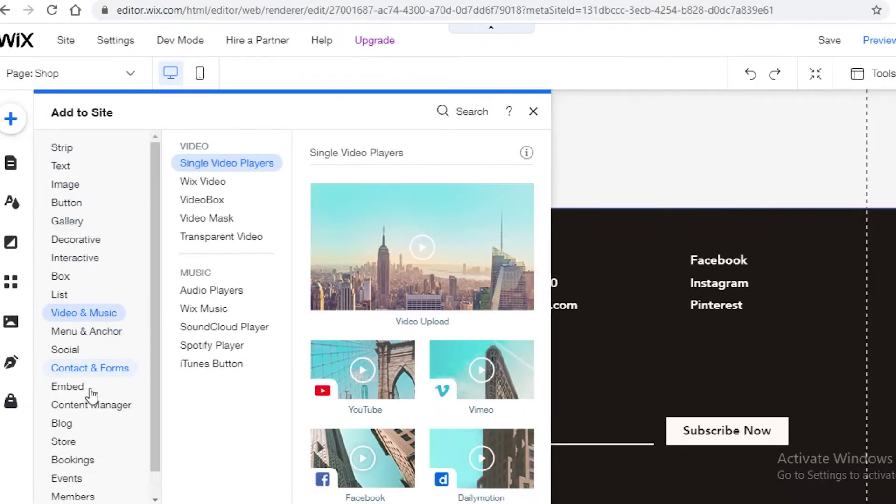
click(93, 405)
click(75, 231)
scroll(410, 266, down, 10)
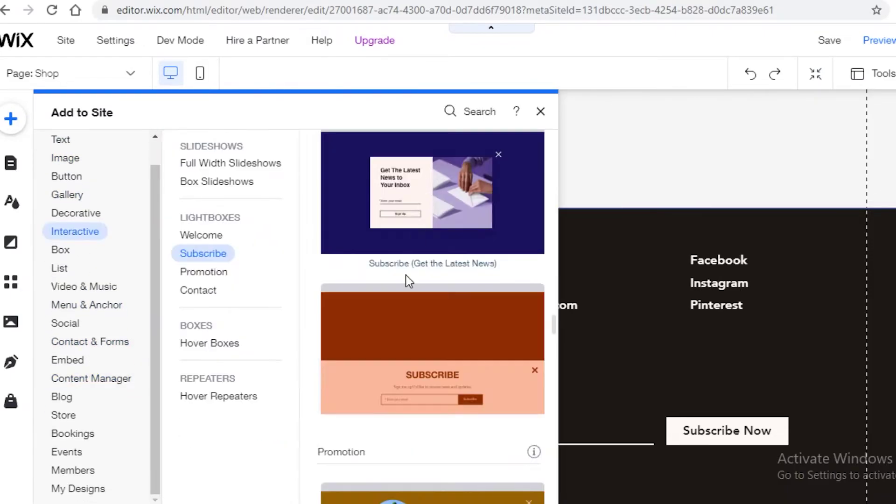
click(408, 339)
key(Escape)
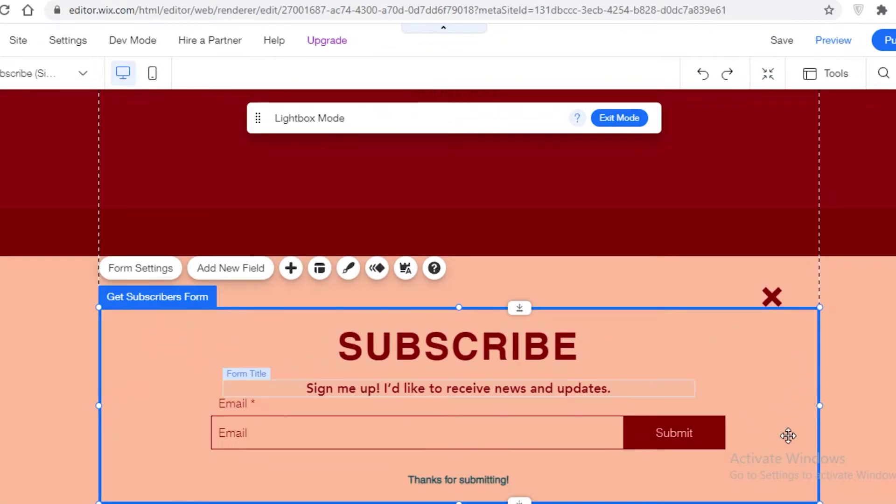
Step: Select the Get Subscribers form in the lightbox and open its form settings
right_click(130, 303)
click(131, 321)
click(125, 269)
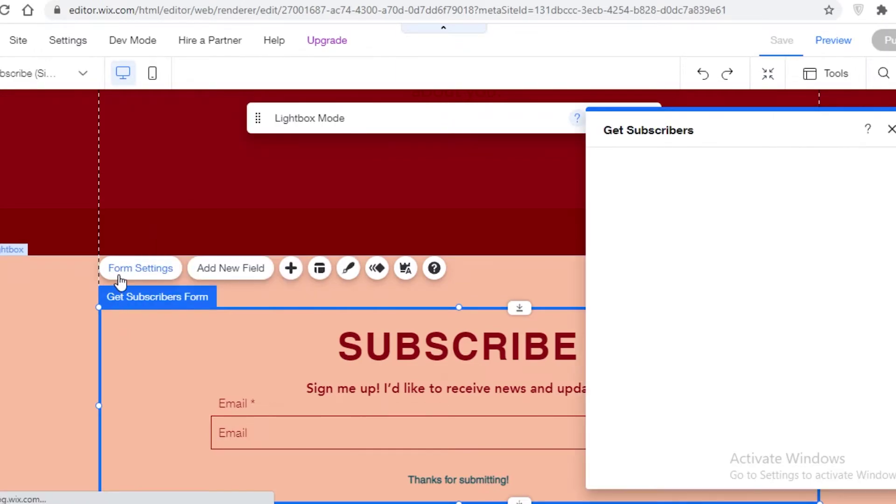